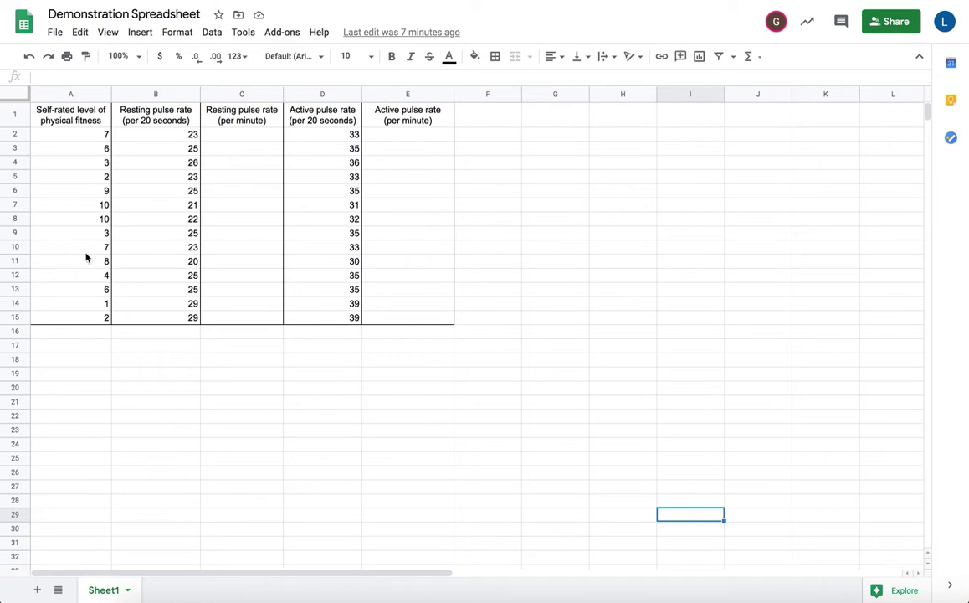
Sort the range A1:E15, treating row 1 as a header, by self-rated level of physical fitness in A → Z order.
click(70, 117)
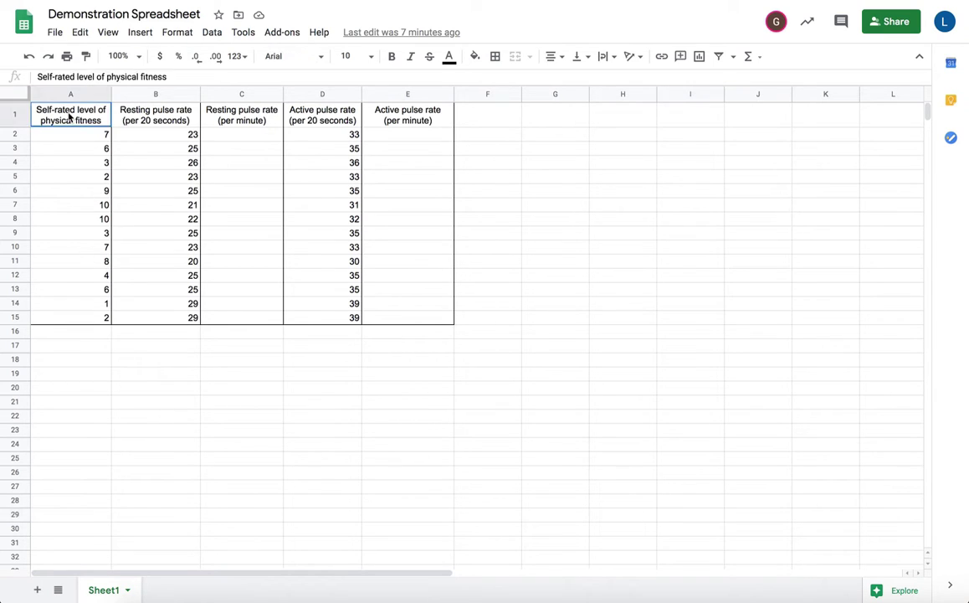
mouse_move(71, 120)
mouse_down()
mouse_move(255, 223)
mouse_move(373, 255)
mouse_move(406, 318)
mouse_up()
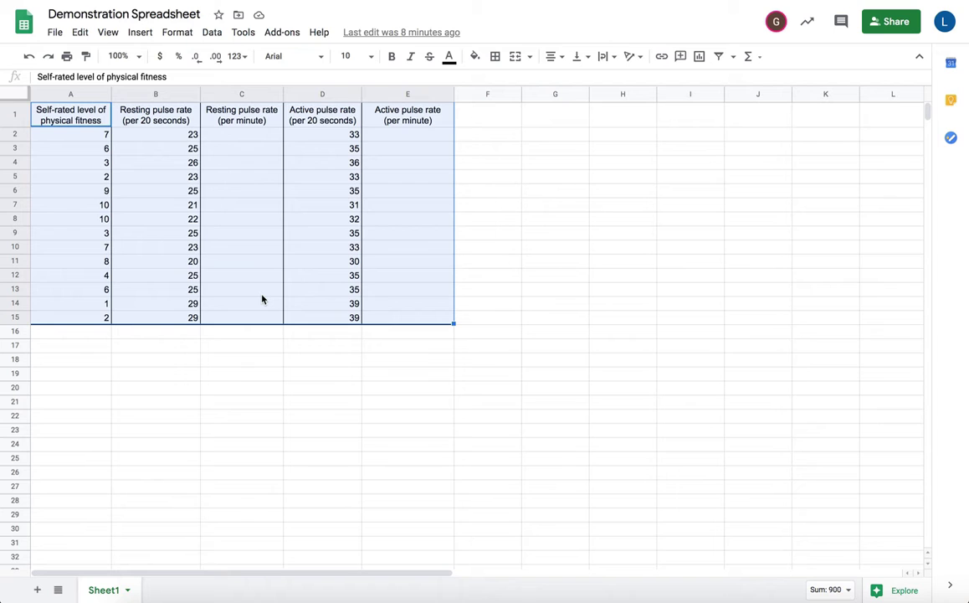
click(212, 33)
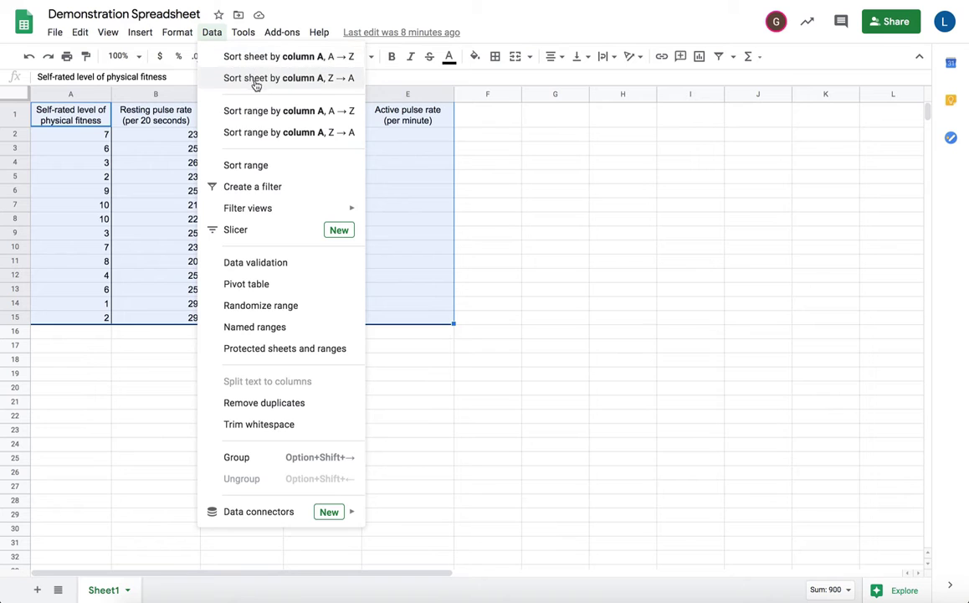
click(252, 168)
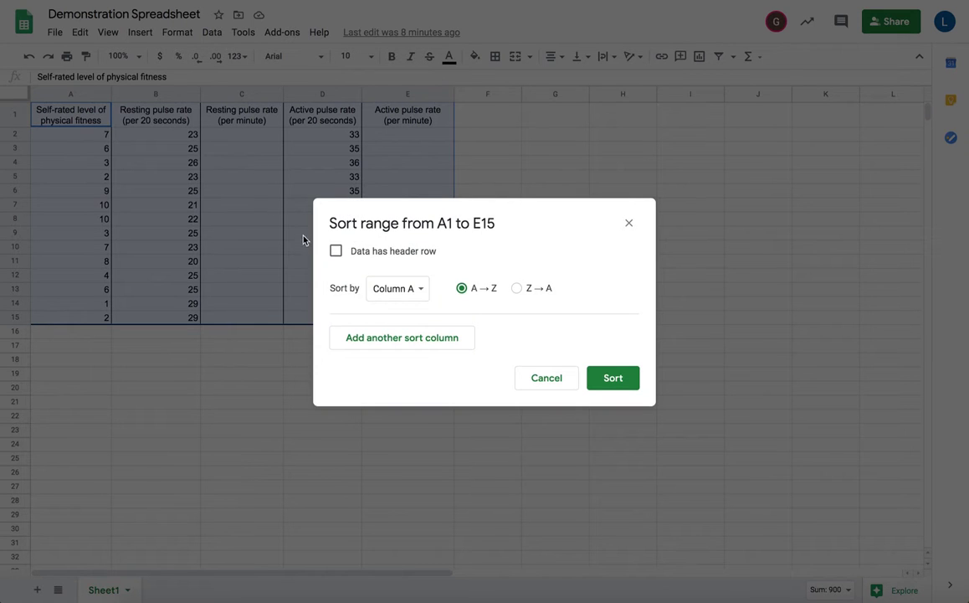
click(337, 252)
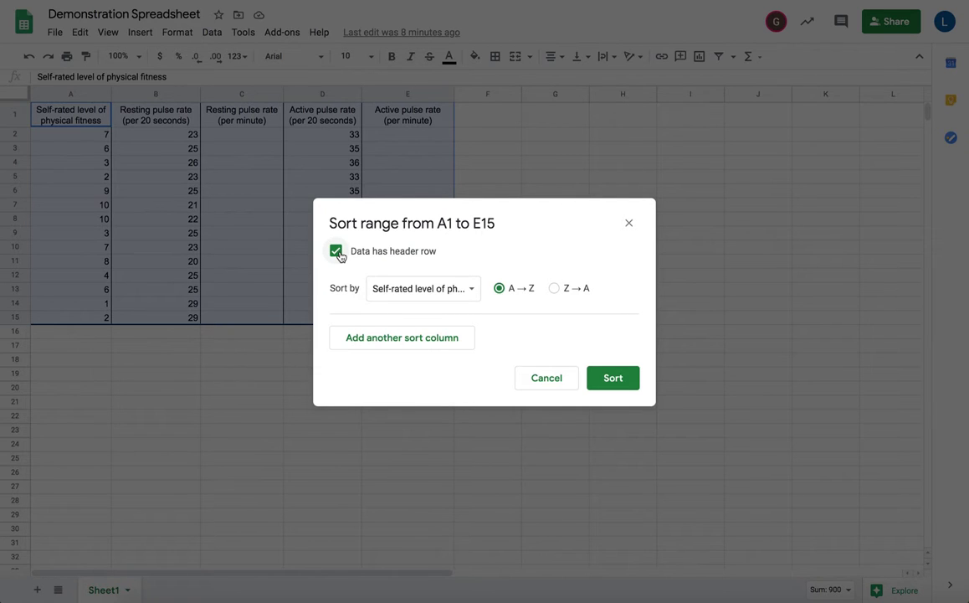
click(469, 293)
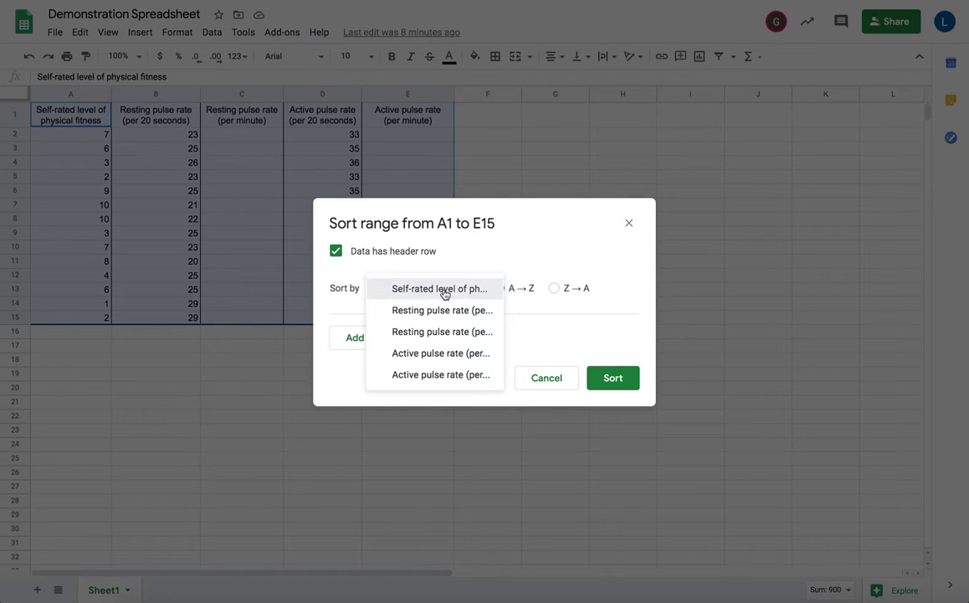
click(444, 293)
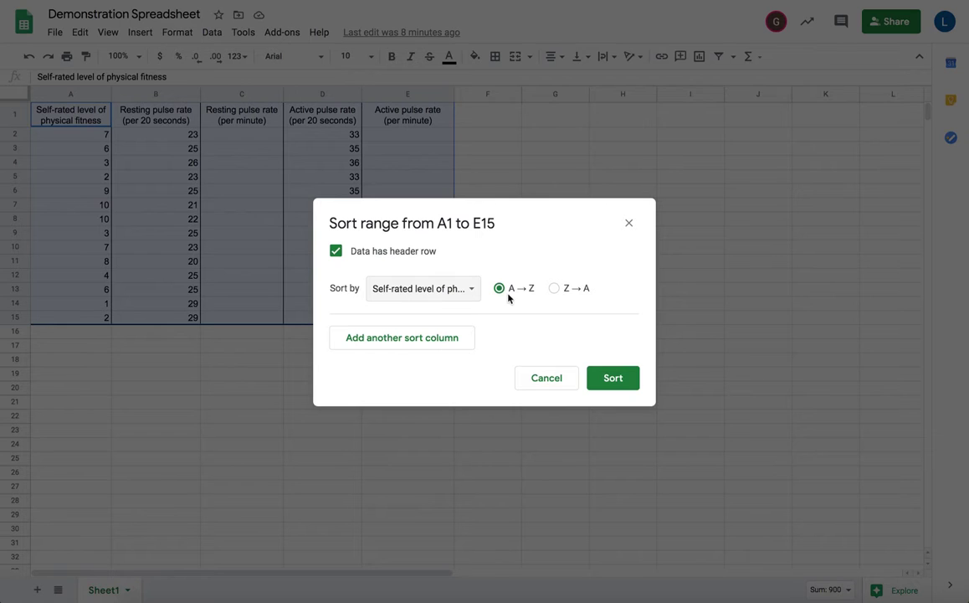
click(615, 380)
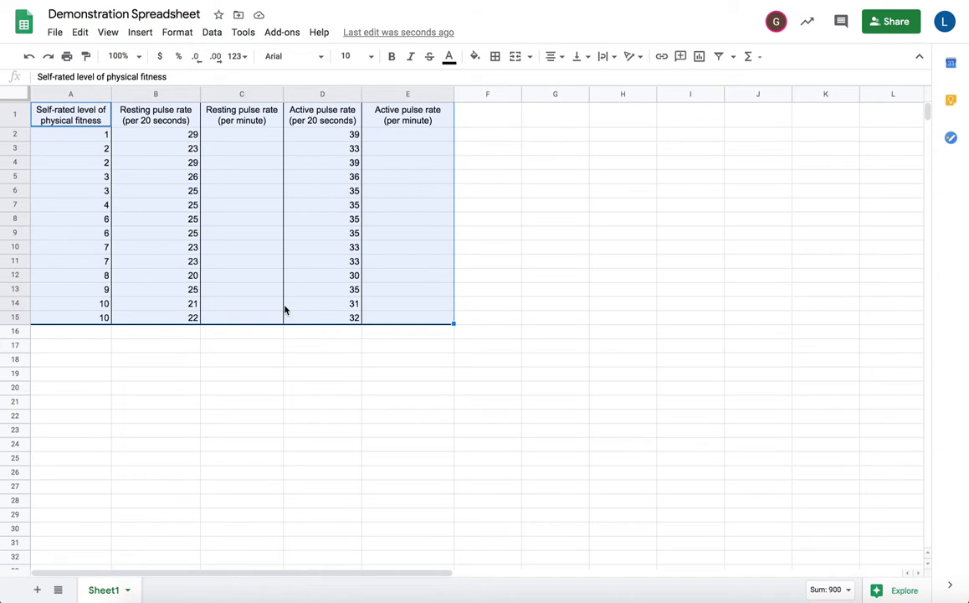
click(334, 365)
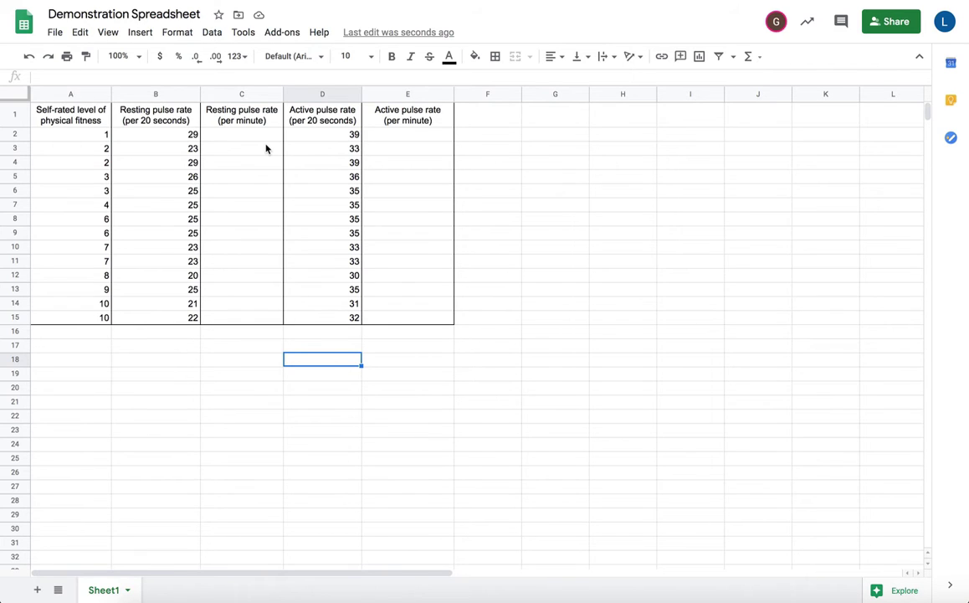
Enter the formula =B2*3 in C2 to convert the first resting pulse rate to a per-minute value.
click(240, 138)
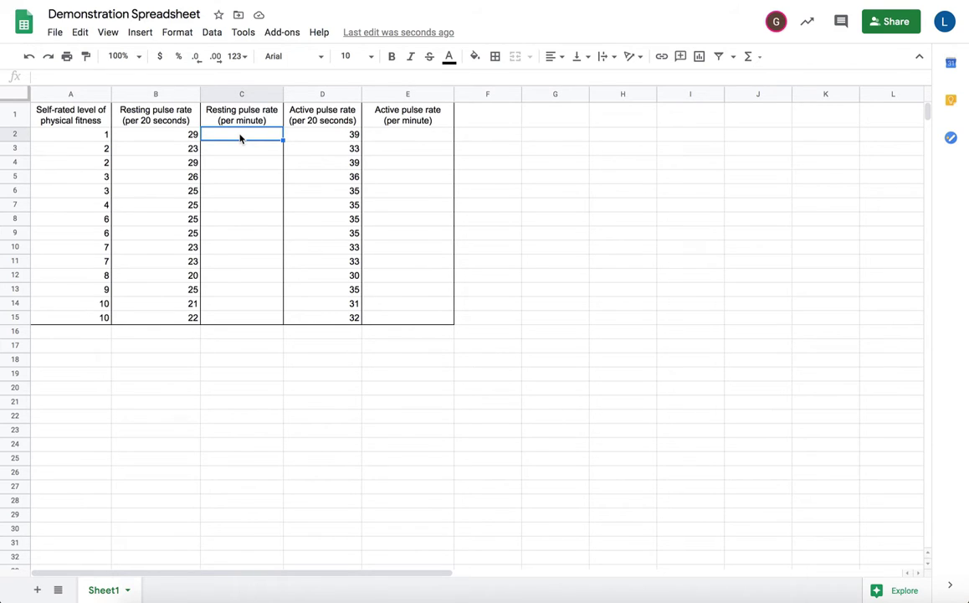
text(=)
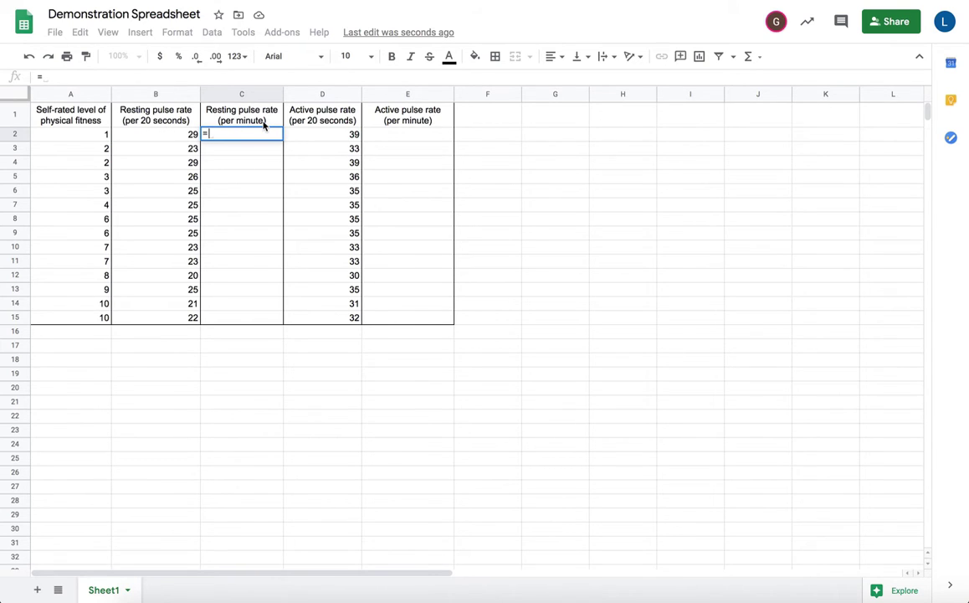
click(176, 137)
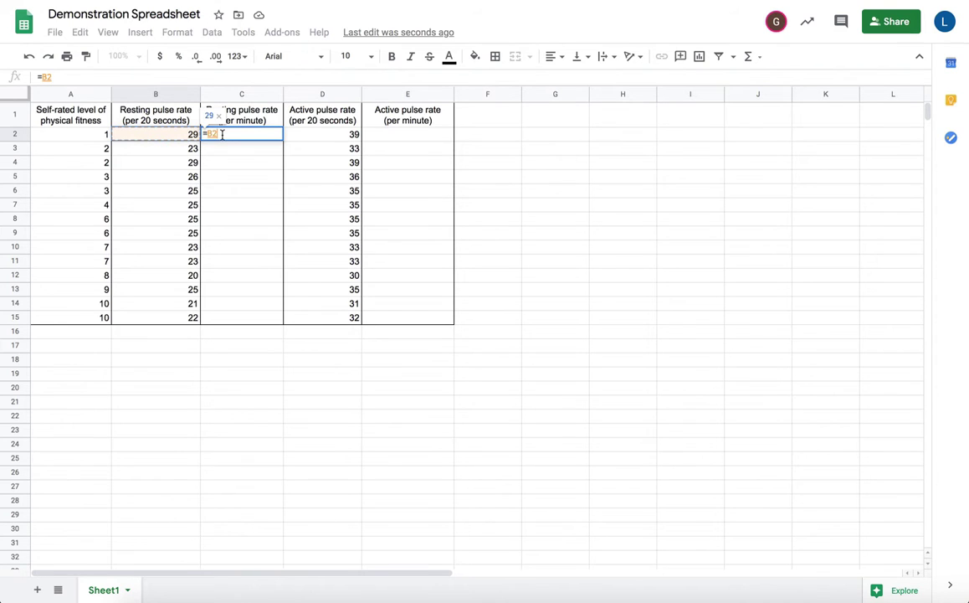
text(*)
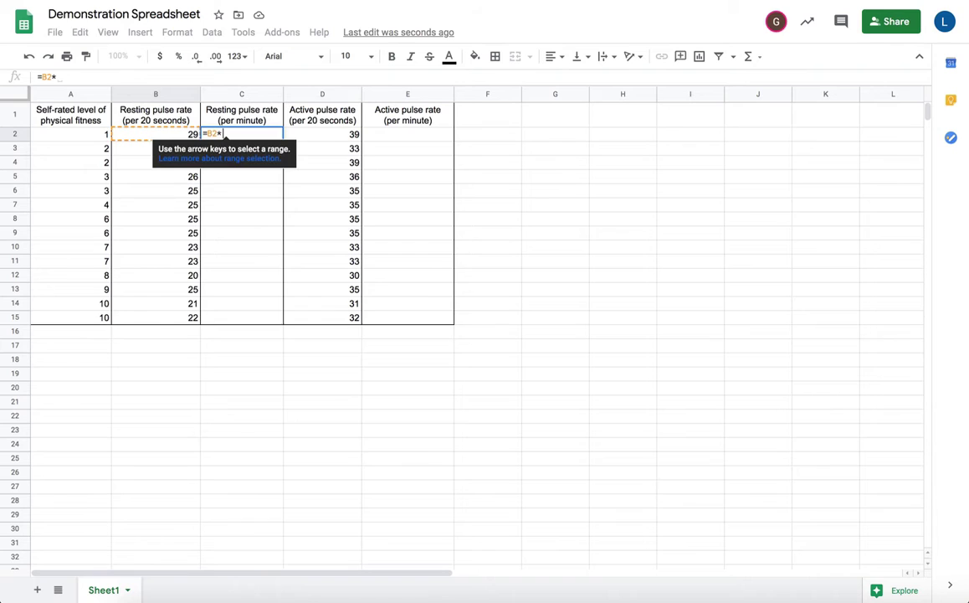
text(3)
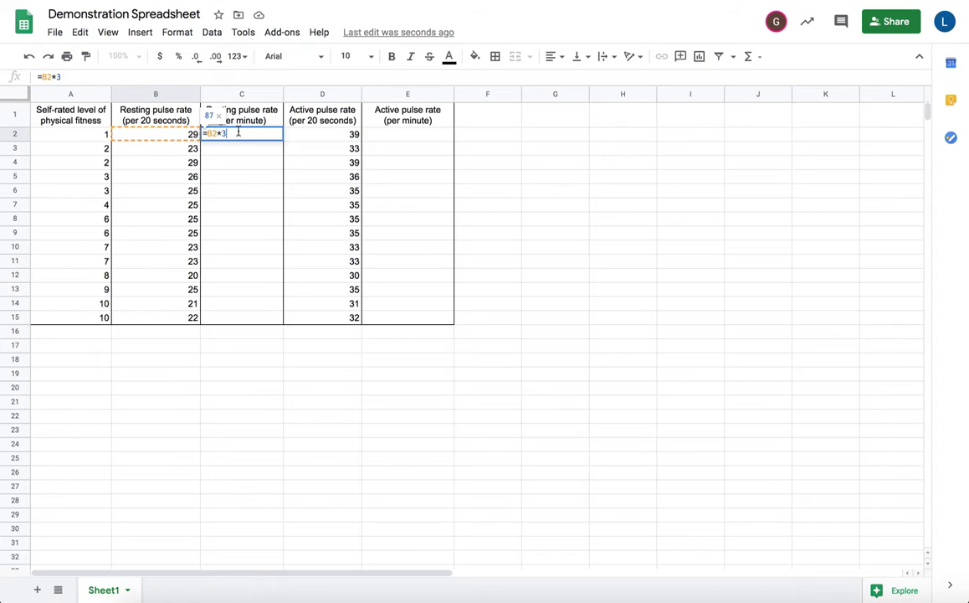
key(Return)
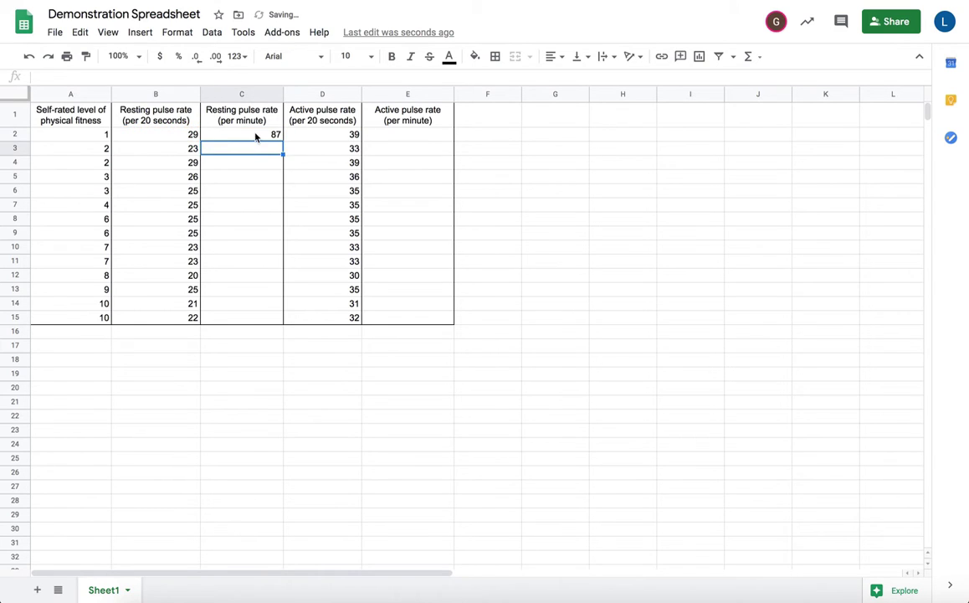
Copy the formula from C2 into C3 and check which cell the pasted formula references.
click(255, 136)
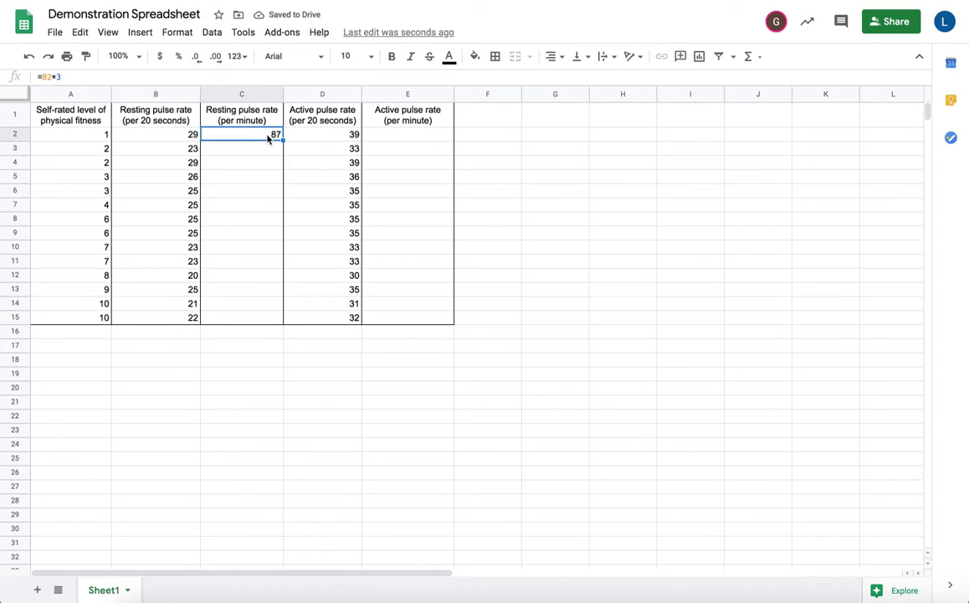
key(ctrl+c)
click(261, 153)
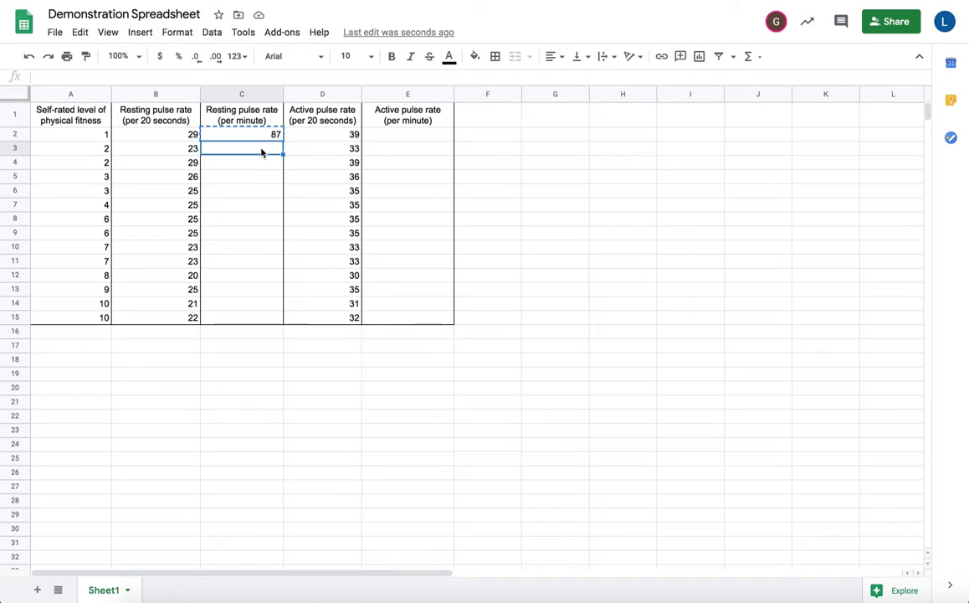
key(ctrl+v)
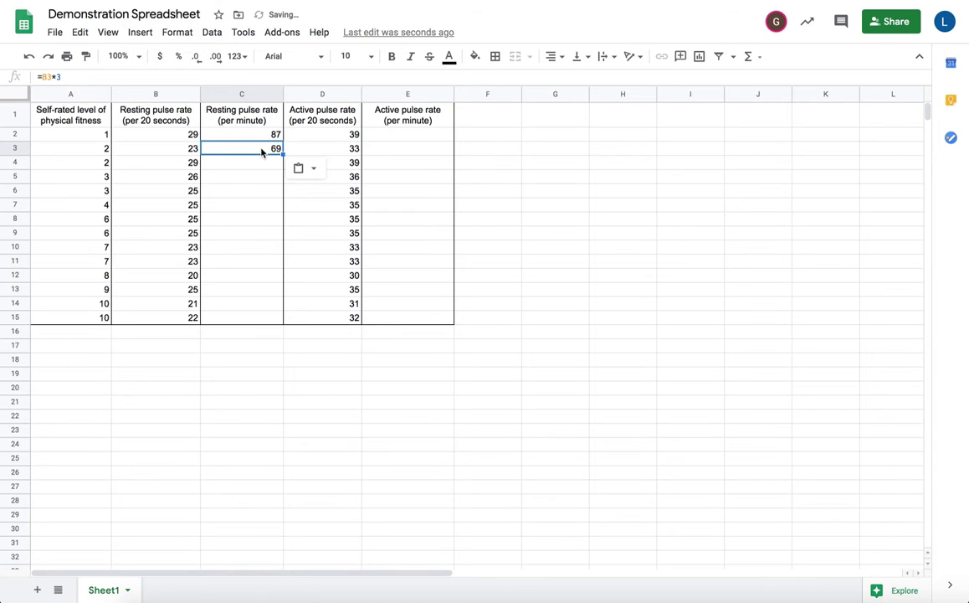
double_click(261, 152)
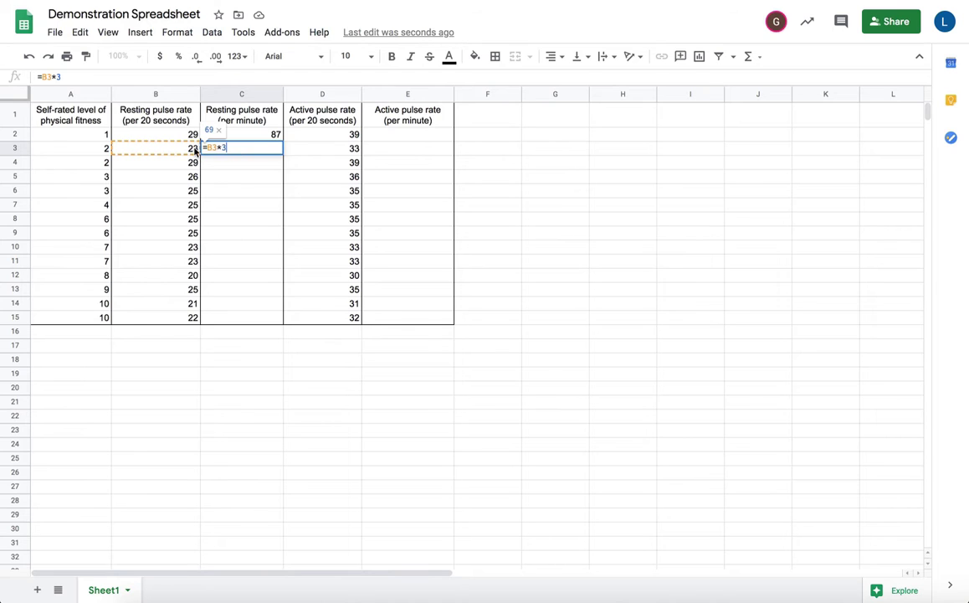
key(Return)
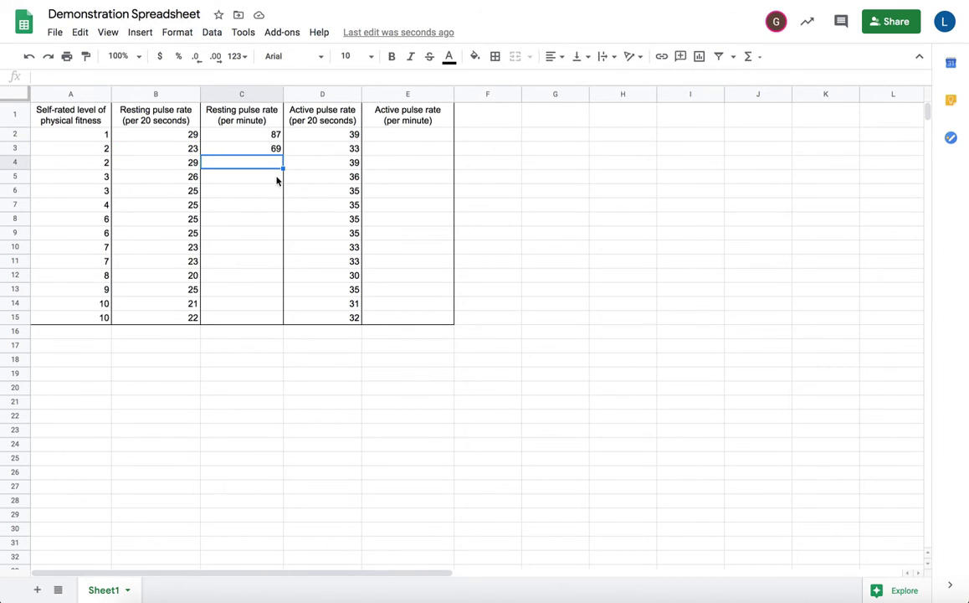
Fill the C3 formula down through C15 and check the formulas in C4, C5 and C6.
click(266, 151)
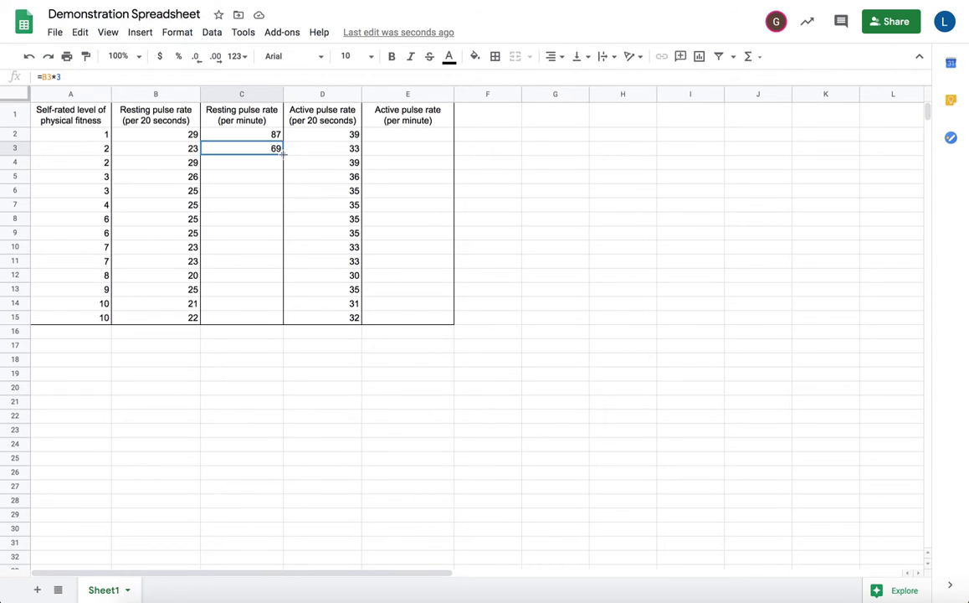
drag(282, 154, 282, 318)
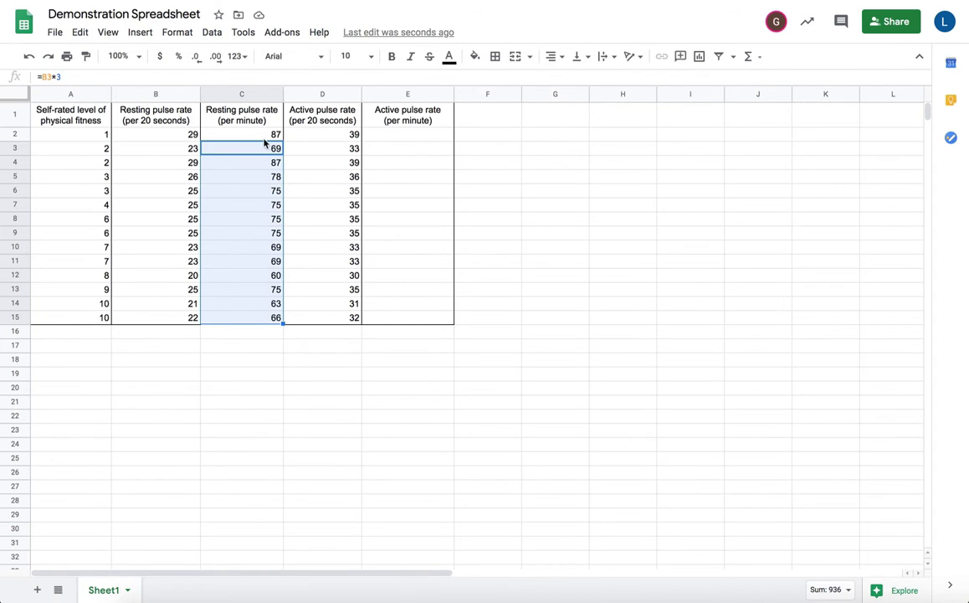
click(268, 166)
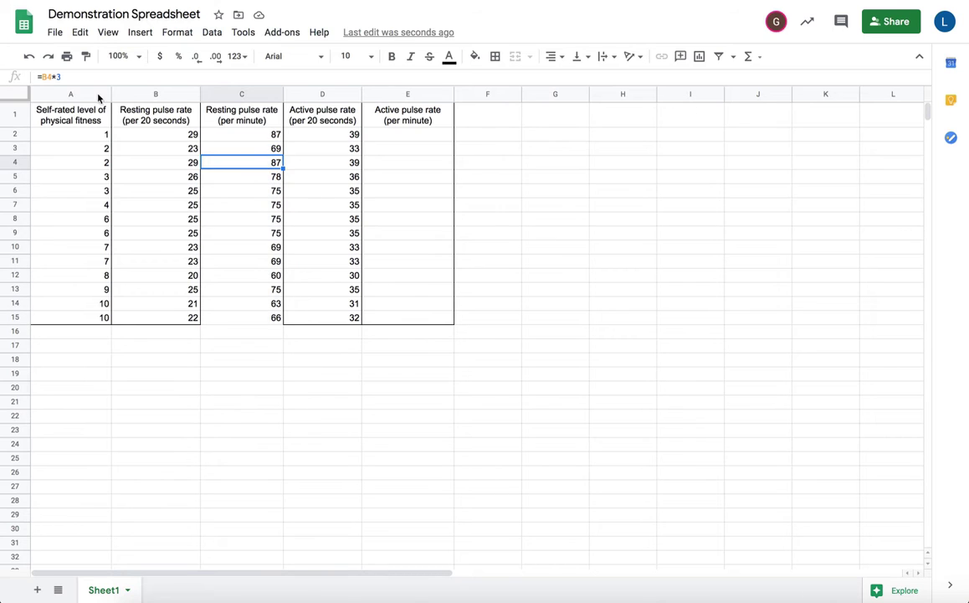
click(249, 178)
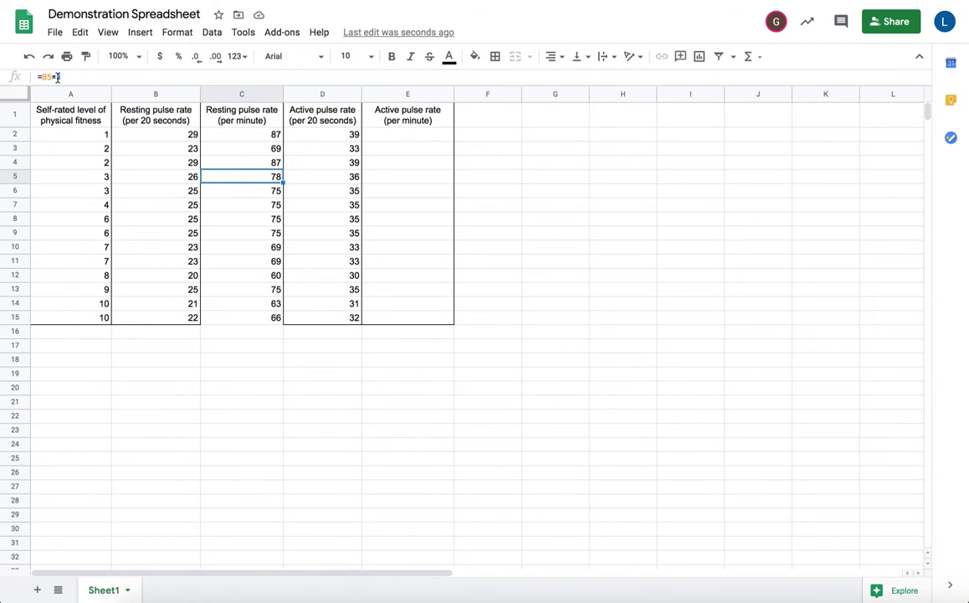
click(250, 196)
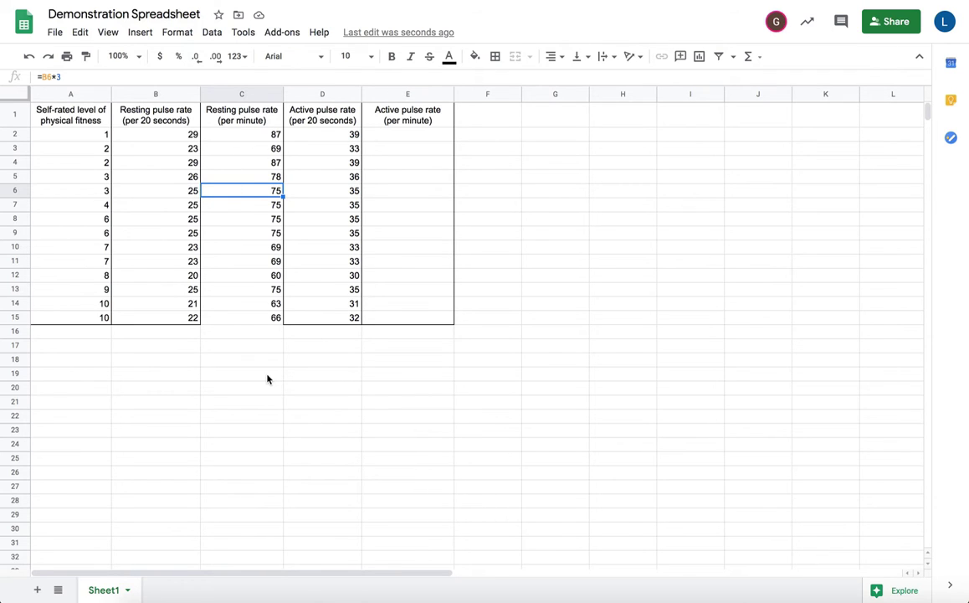
Enter the formula =D2*3 in E2 to convert the first active pulse rate to a per-minute value.
click(405, 138)
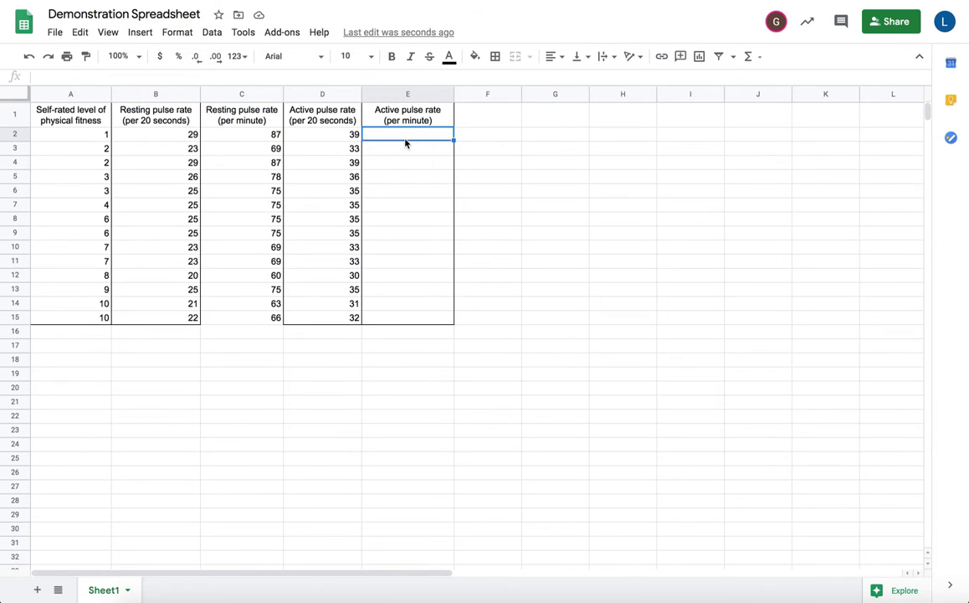
text(=)
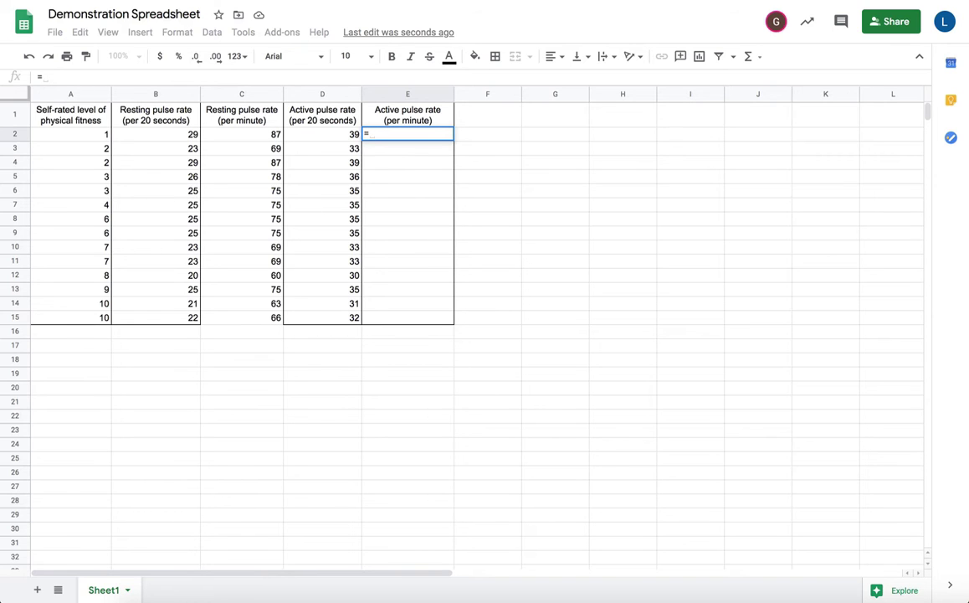
click(338, 135)
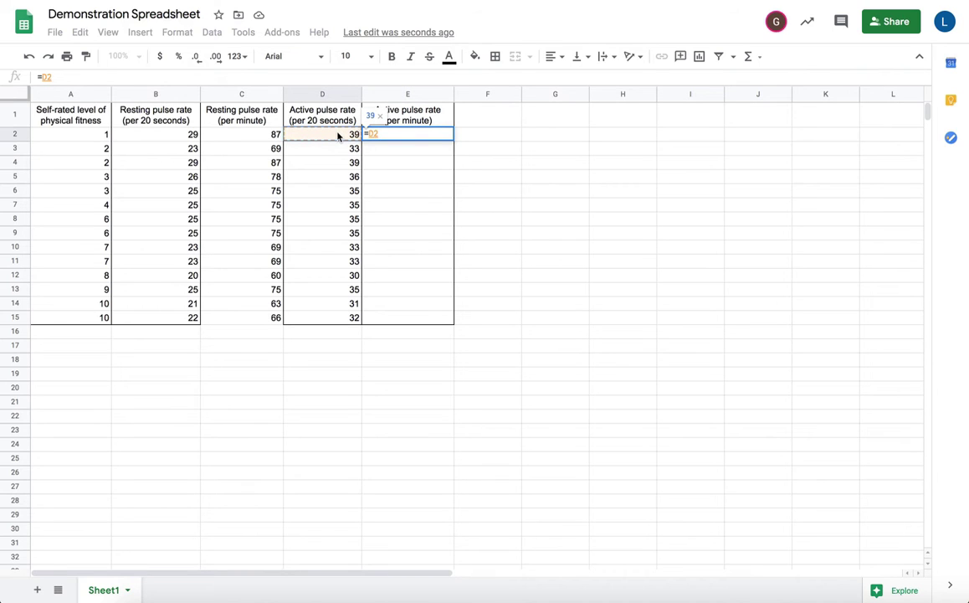
text(*)
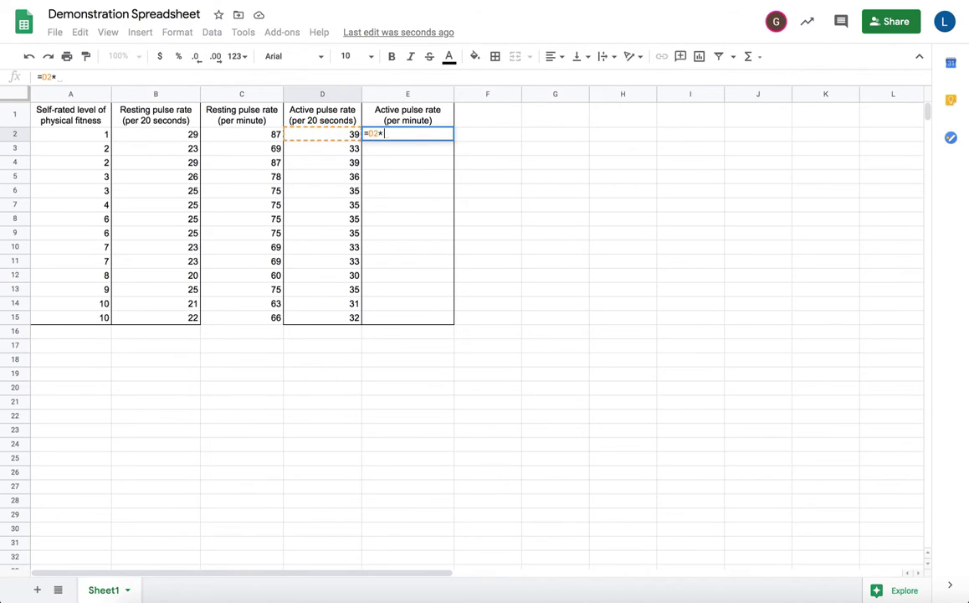
text(3)
key(Return)
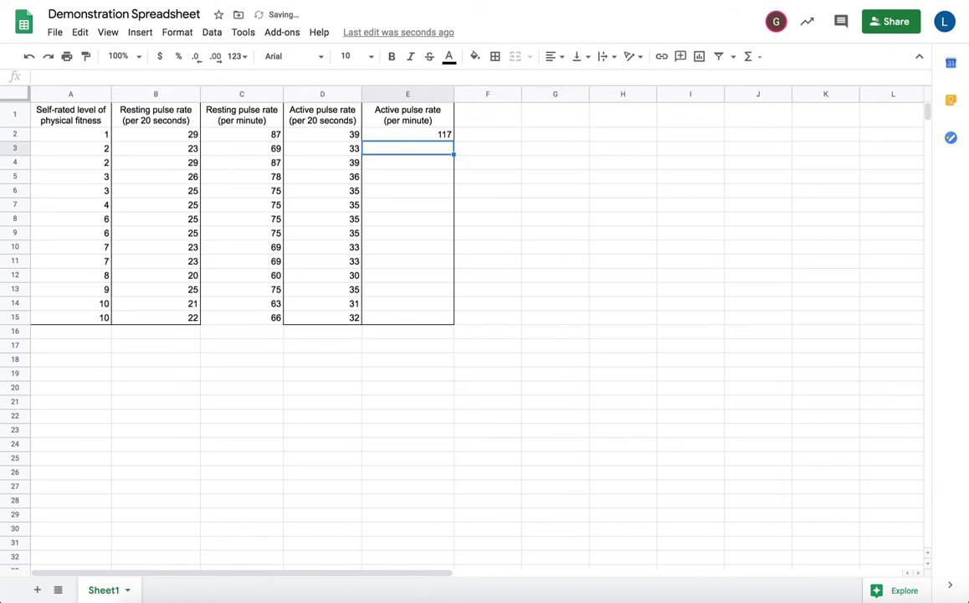
Fill the E2 formula down through E15 to complete the per-minute active pulse rates.
click(425, 134)
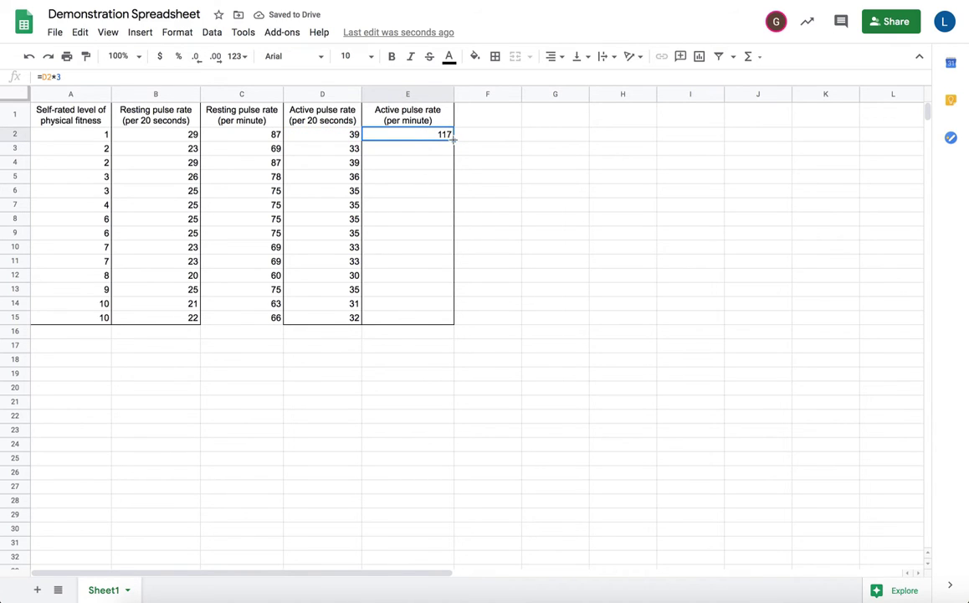
drag(453, 141, 453, 320)
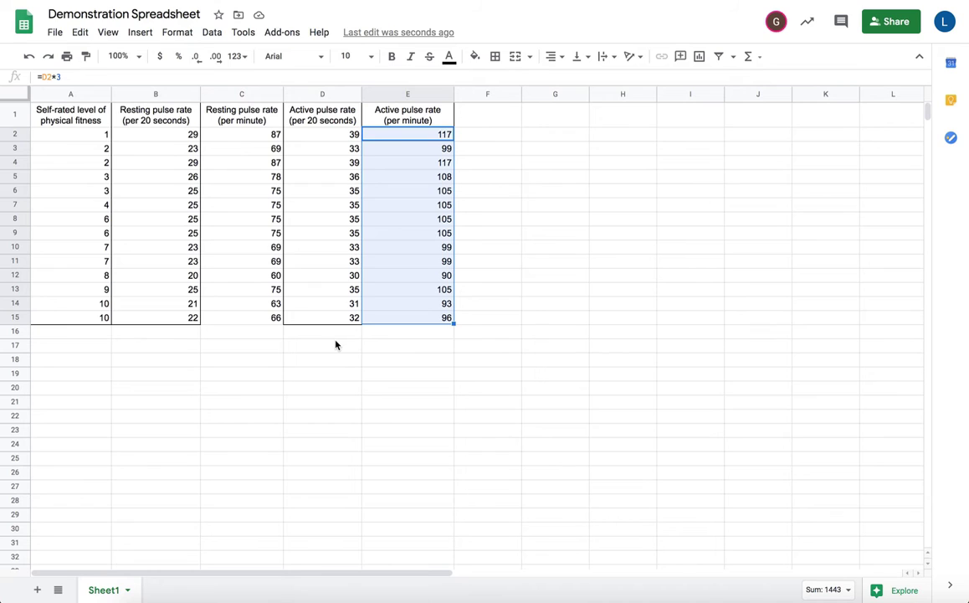
click(373, 348)
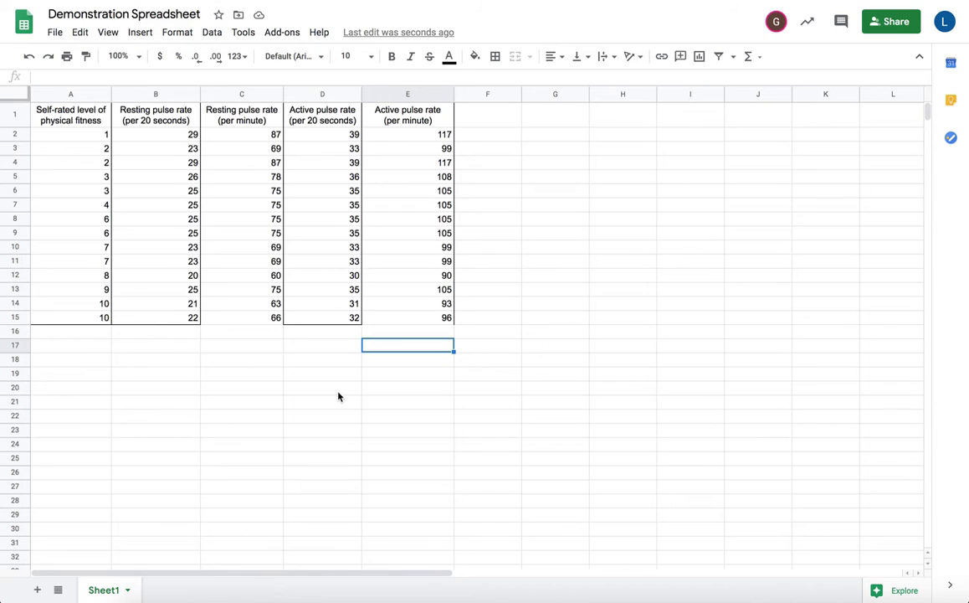
Enter the formula =average(C2:C15) in C16 to average the per-minute resting pulse rates.
click(240, 332)
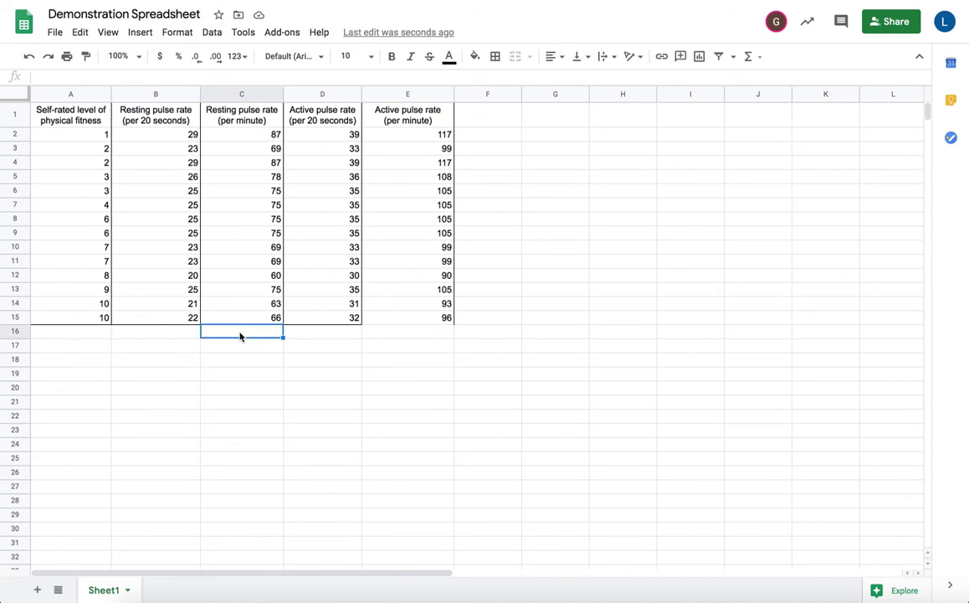
text(=)
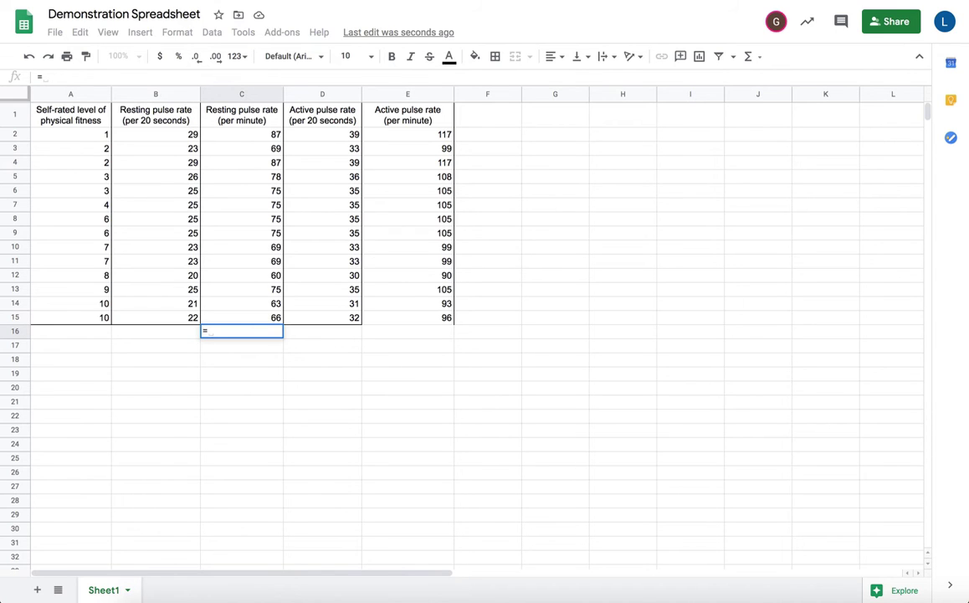
text(average)
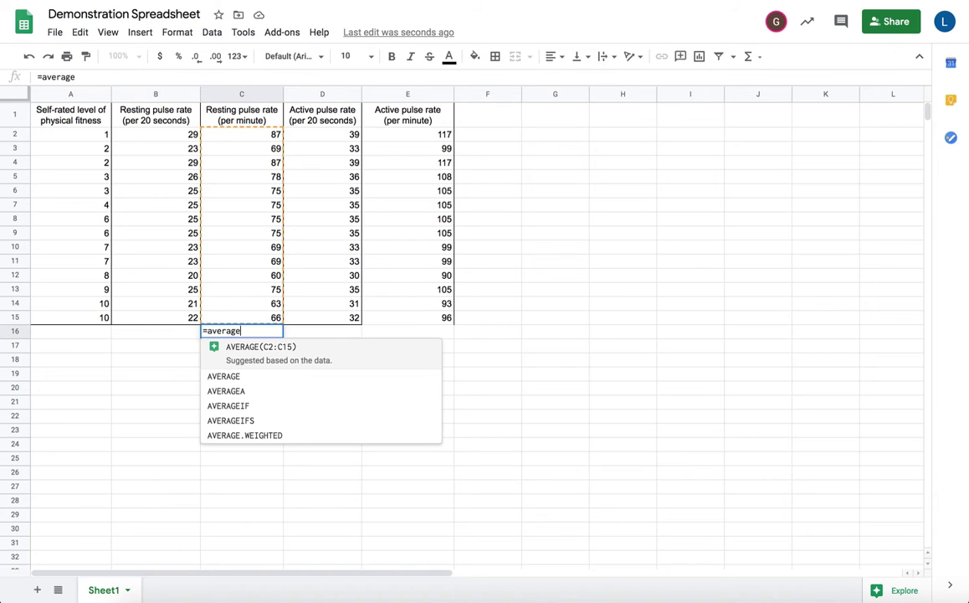
text(()
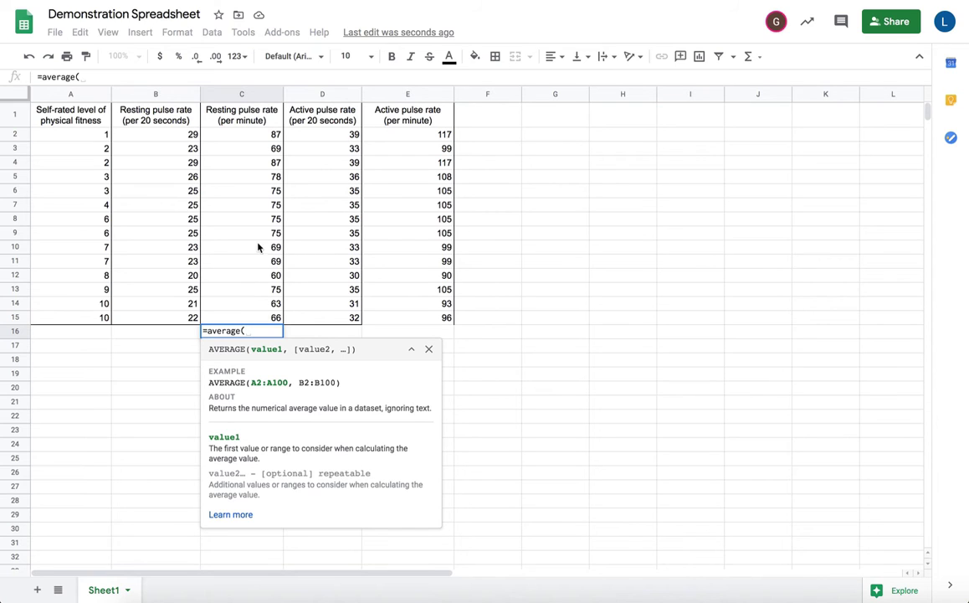
click(260, 136)
drag(260, 136, 259, 318)
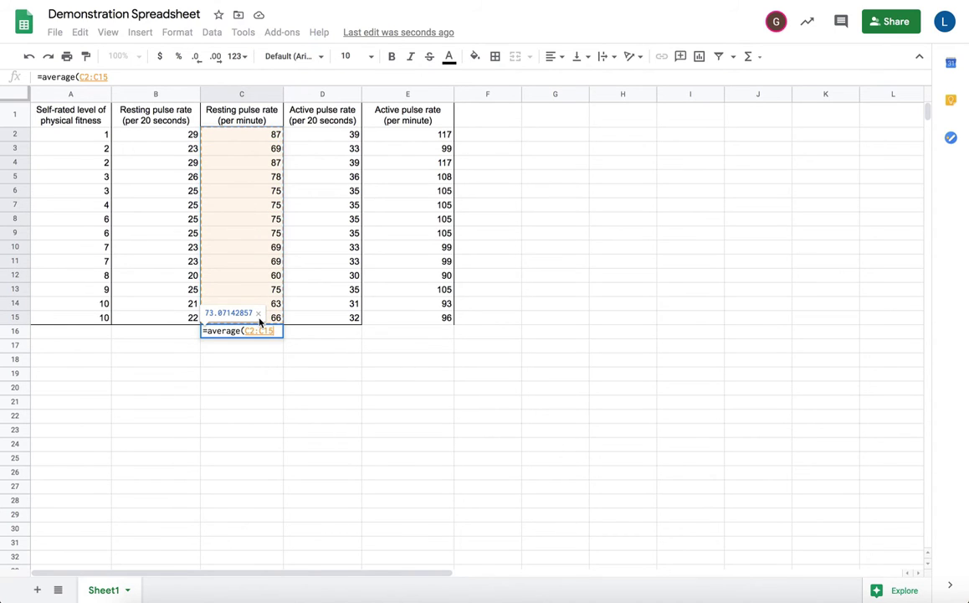
text())
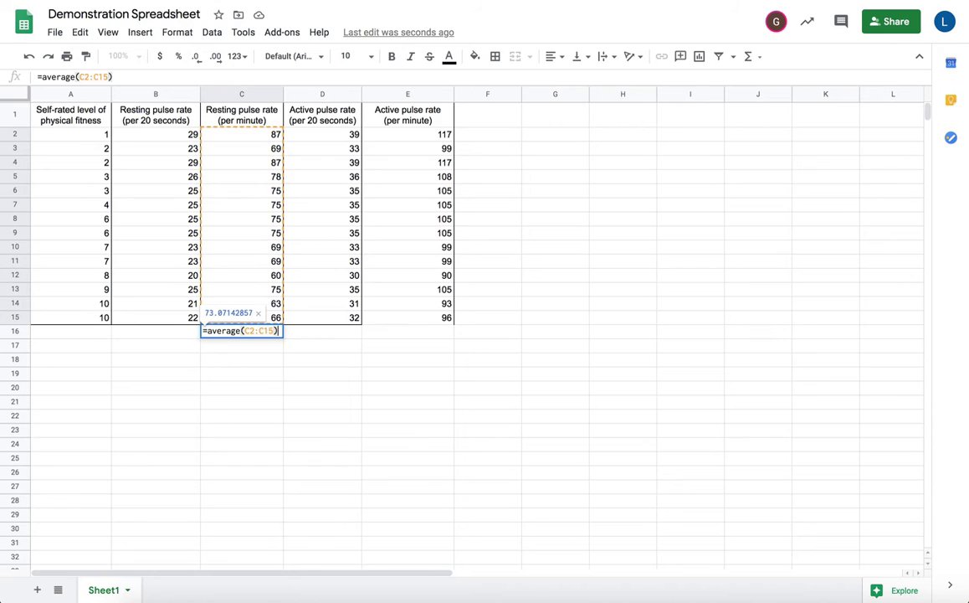
key(Return)
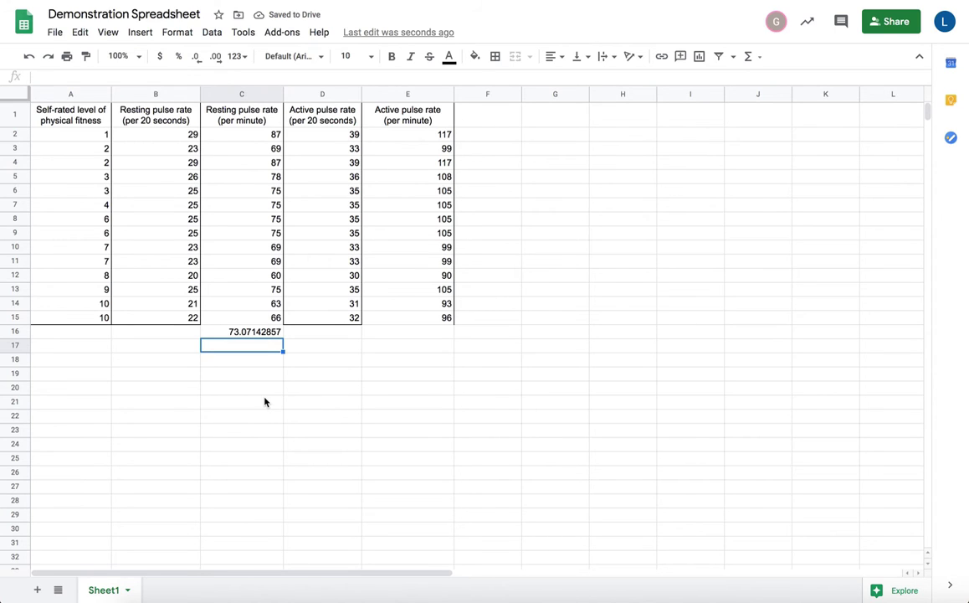
Reduce the resting pulse average in C16 to one decimal place.
click(246, 333)
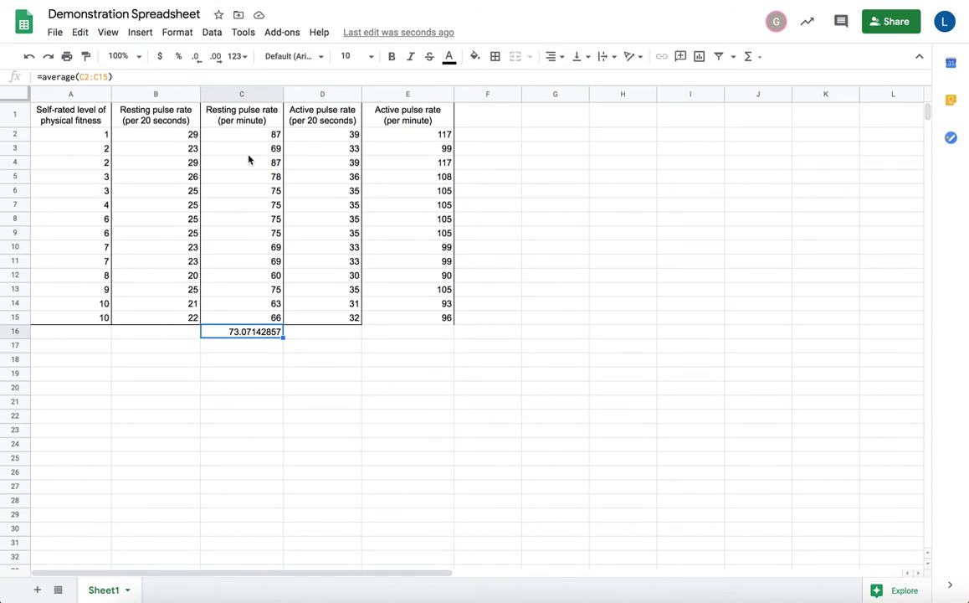
click(196, 57)
click(195, 57)
click(196, 57)
click(195, 58)
click(195, 59)
click(196, 59)
click(196, 59)
Enter the formula =Average(E2:E15) in E16 to average the per-minute active pulse rates.
click(422, 337)
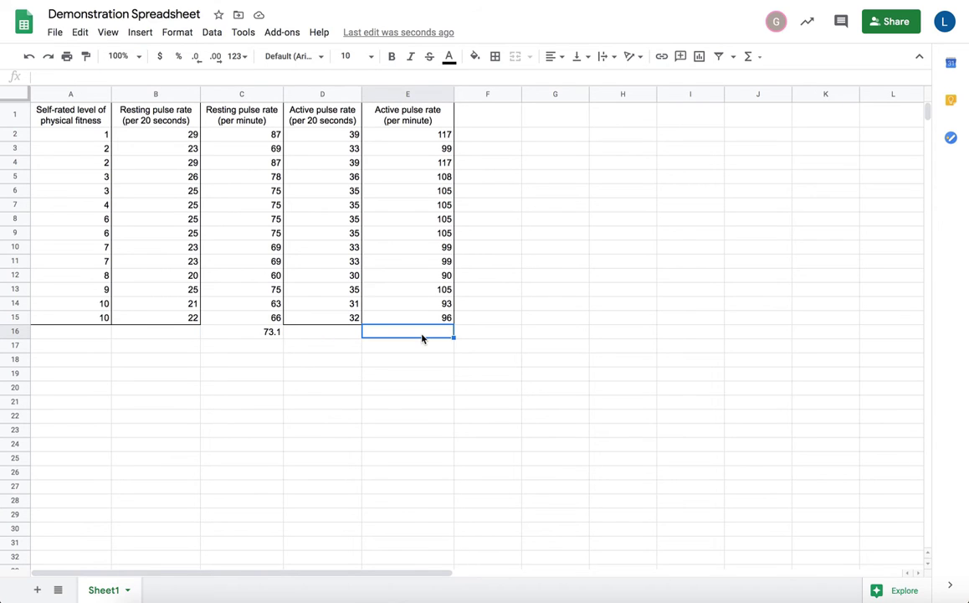
text(=)
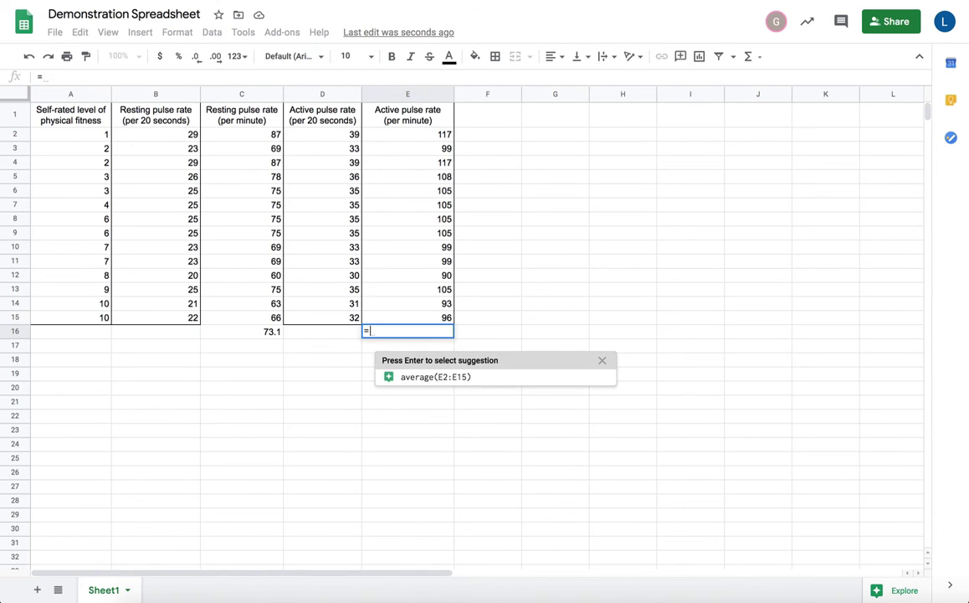
text(Average()
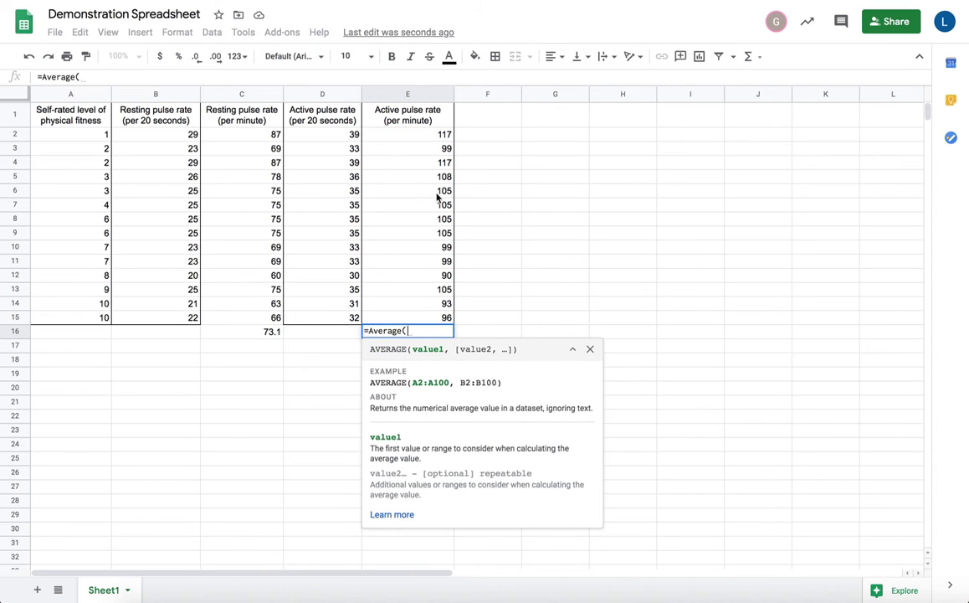
click(425, 137)
drag(425, 140, 434, 318)
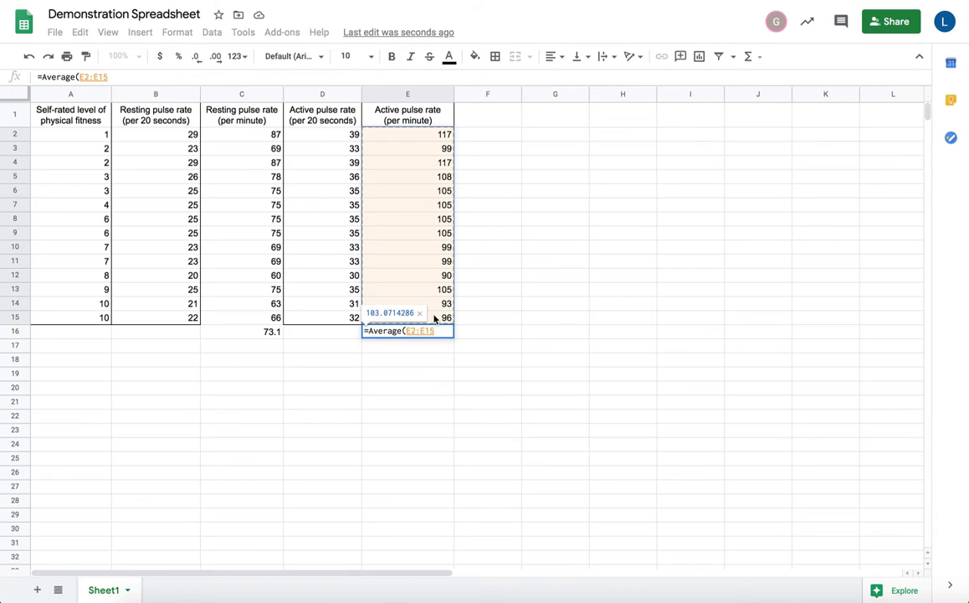
text())
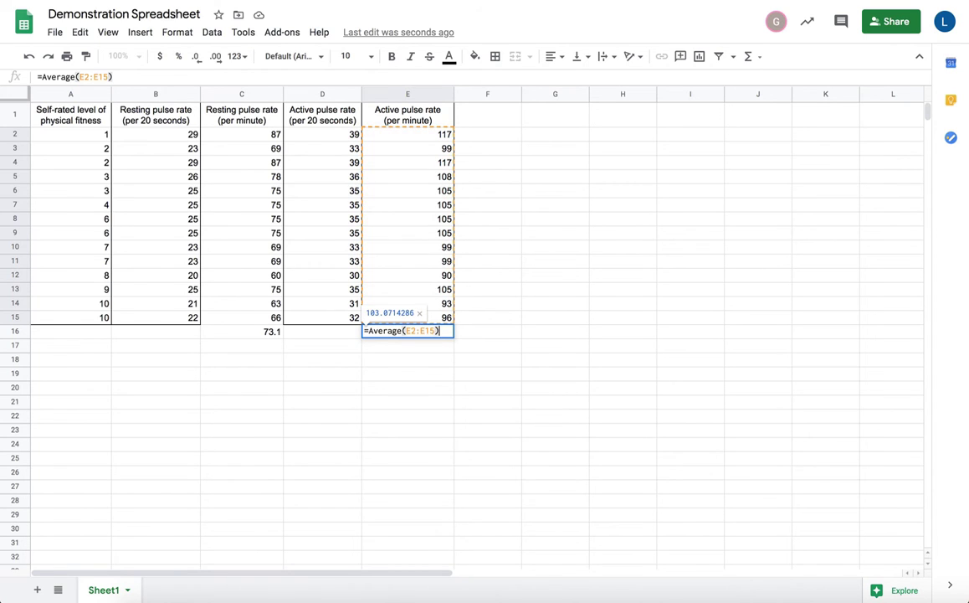
key(Return)
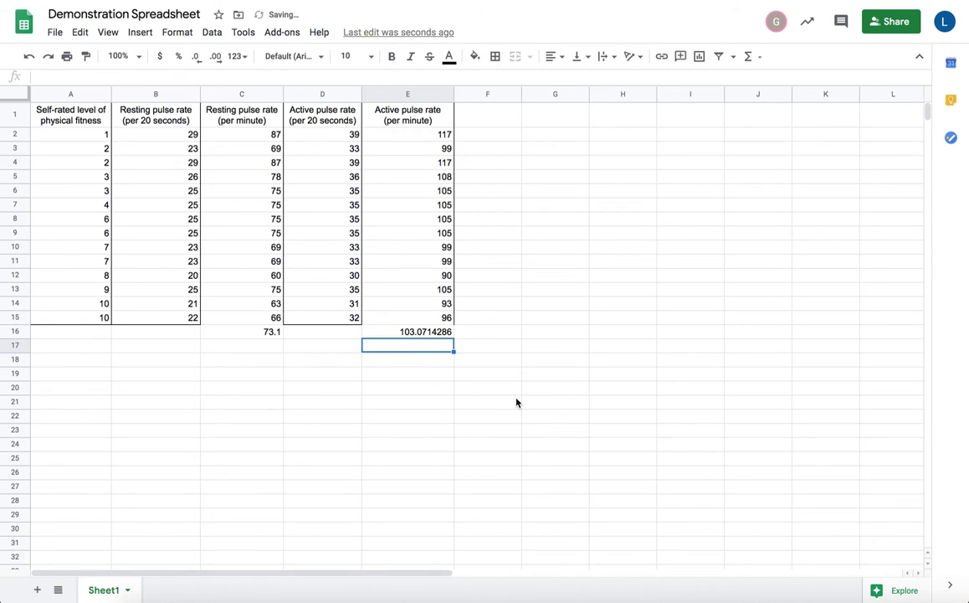
Reduce the active pulse average in E16 to one decimal place.
click(423, 334)
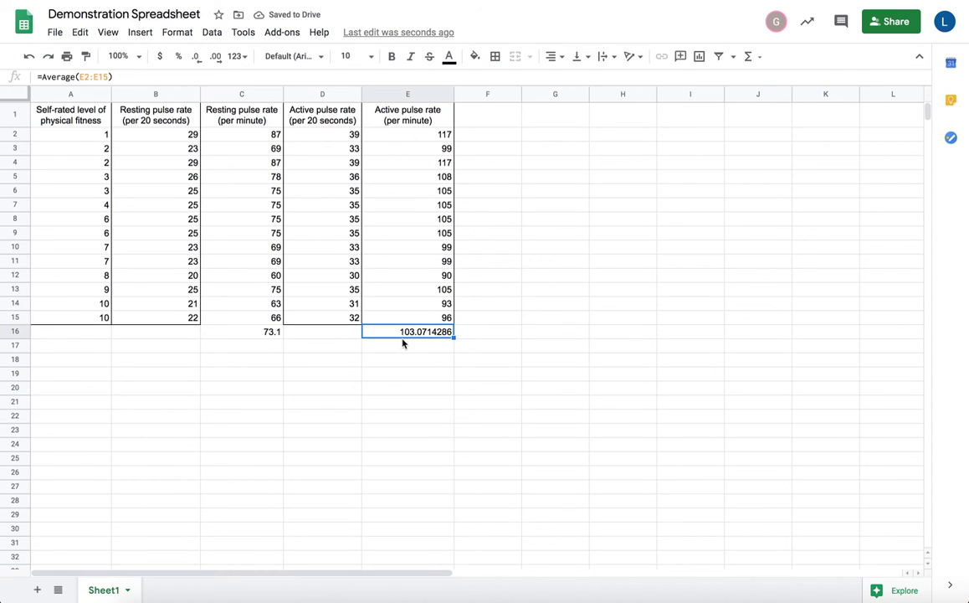
click(197, 58)
click(196, 58)
click(196, 58)
click(196, 58)
click(195, 59)
click(196, 61)
click(426, 429)
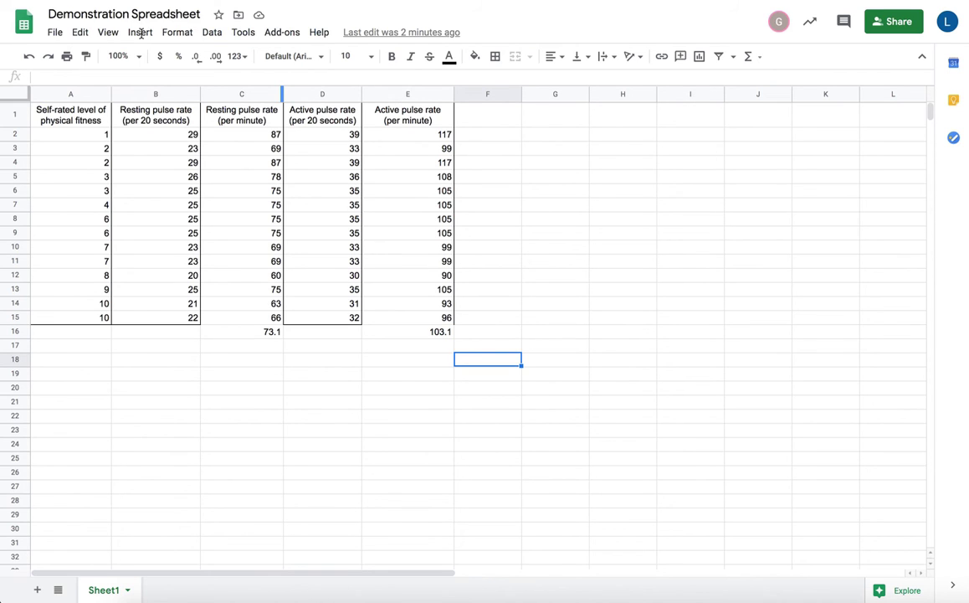
Insert a chart, change its type to Line chart, and move it down so the upper data rows stay uncovered.
click(140, 34)
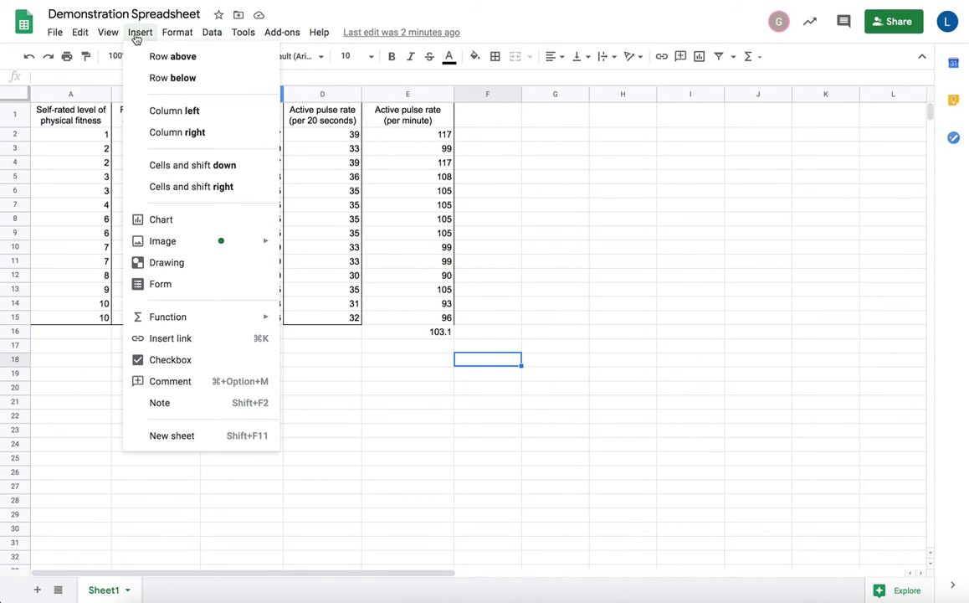
click(159, 221)
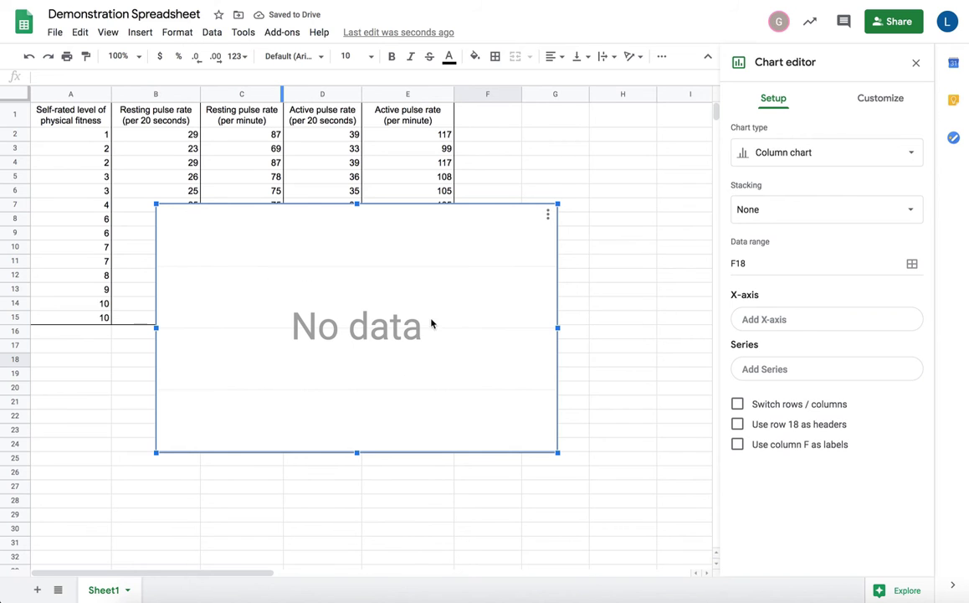
drag(511, 235, 623, 350)
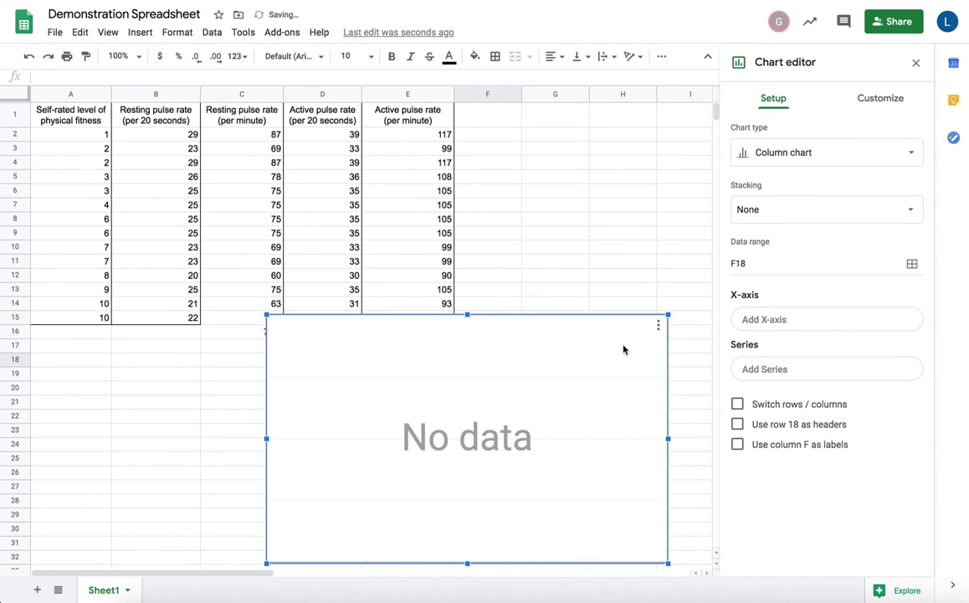
click(803, 154)
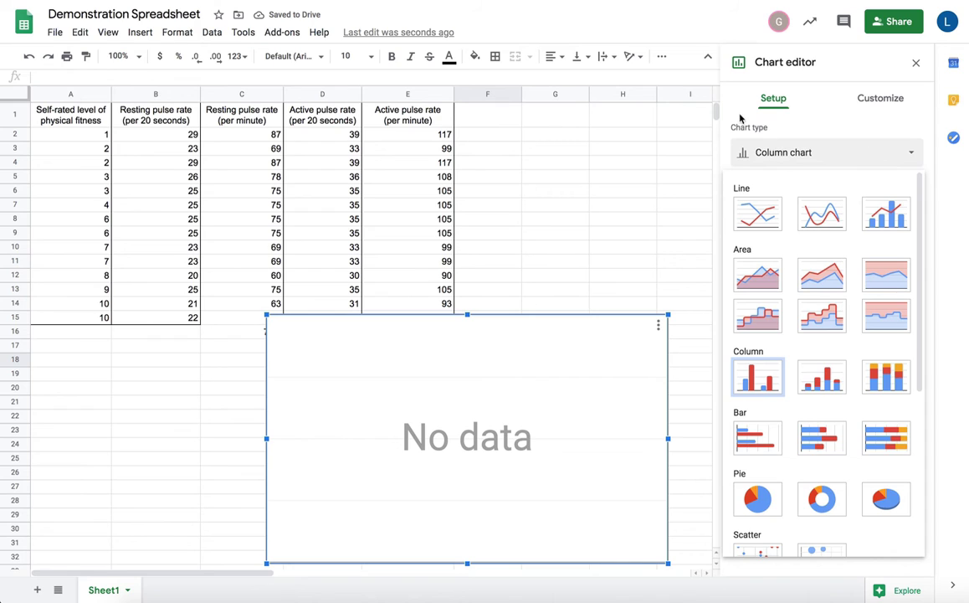
click(755, 217)
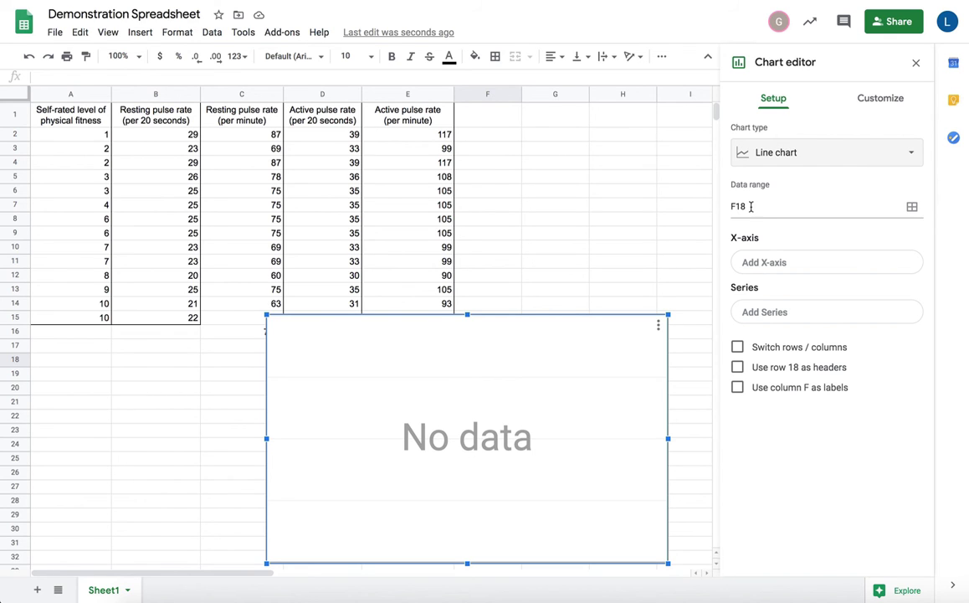
drag(617, 337, 580, 311)
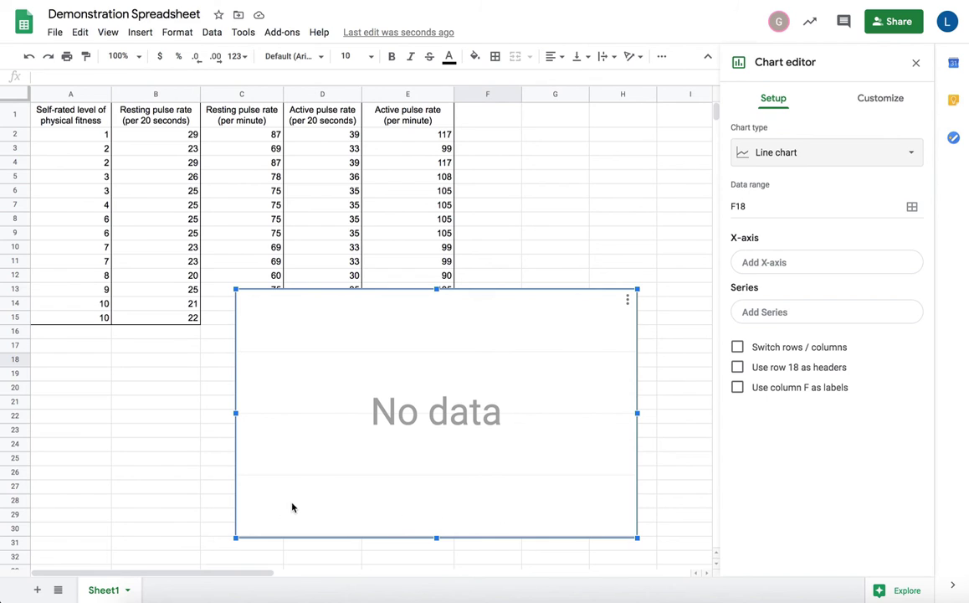
Set the chart's X-axis to the self-rated fitness levels in A2:A15.
click(805, 264)
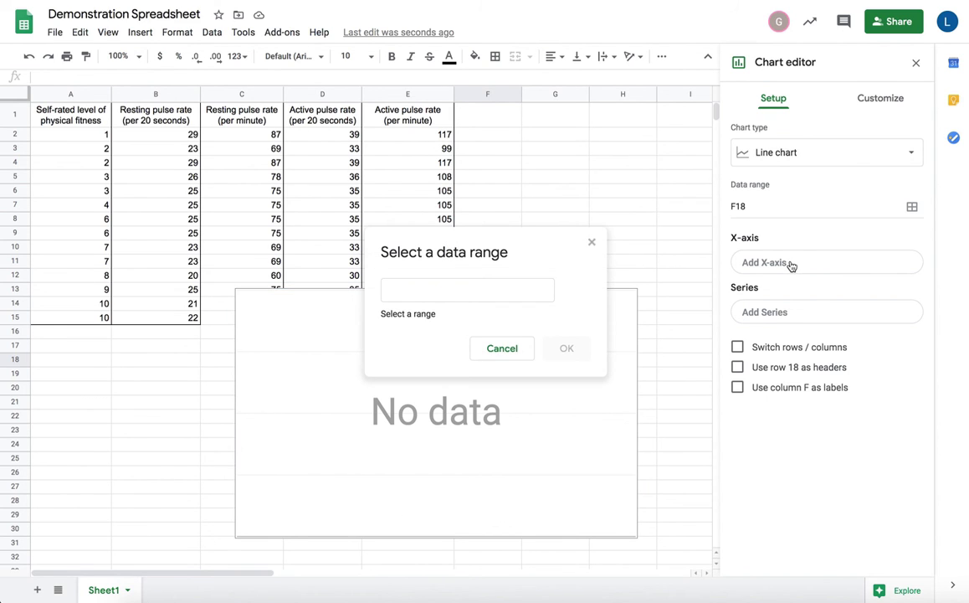
click(473, 294)
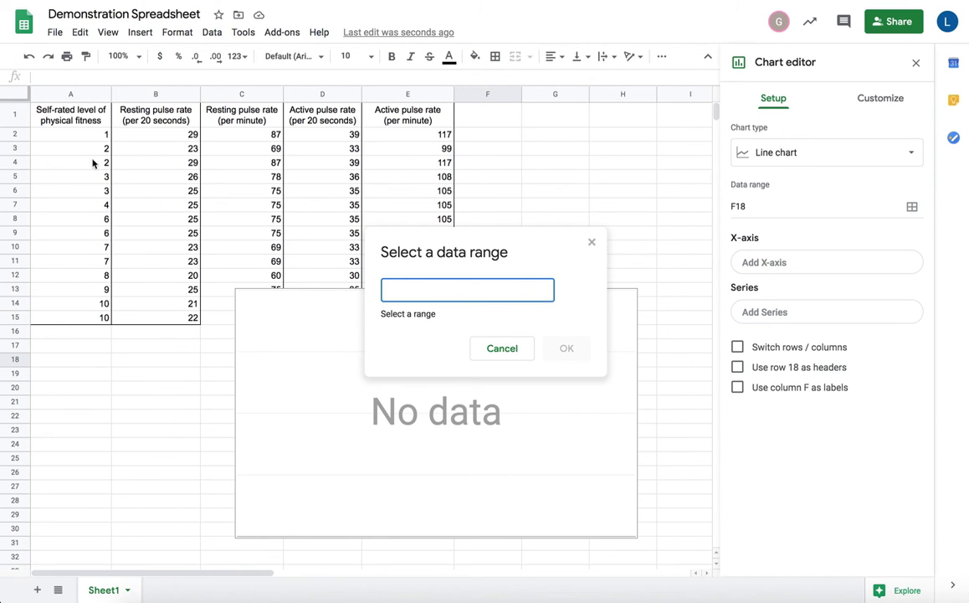
drag(60, 132, 75, 328)
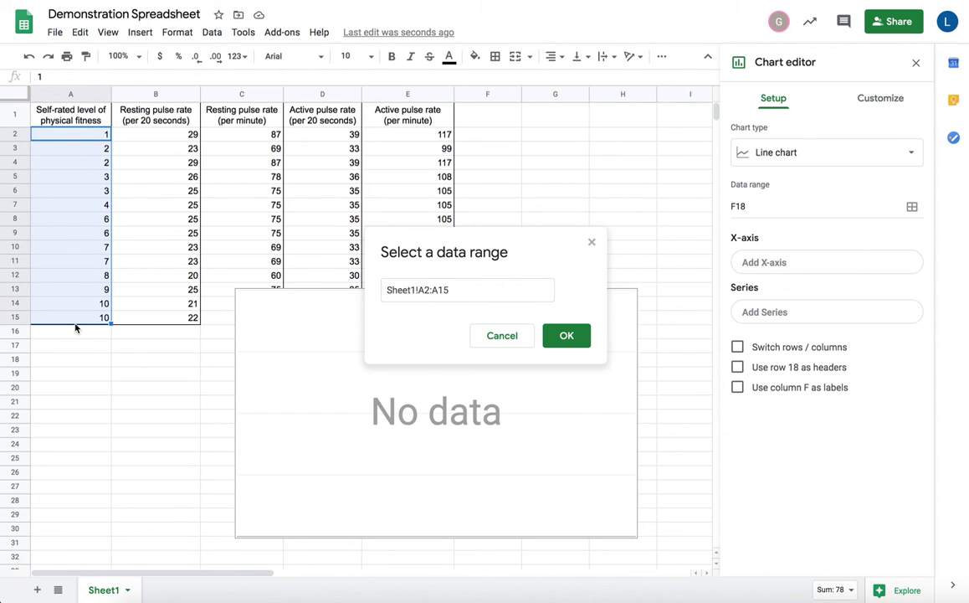
click(566, 336)
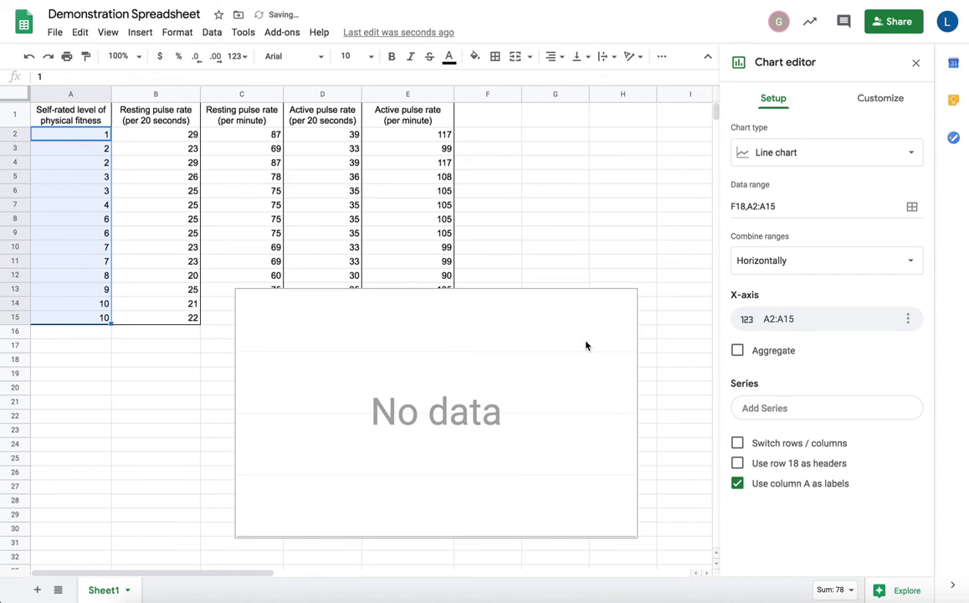
Remove the stray F18 reference from the chart's data range, keeping only A2:A15.
click(745, 207)
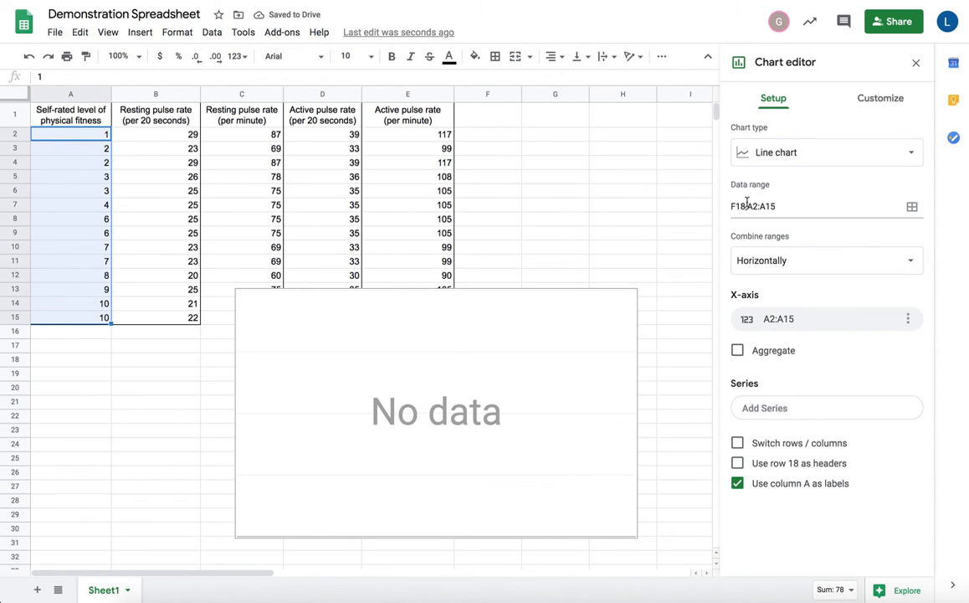
drag(746, 206, 733, 206)
key(BackSpace)
key(Delete)
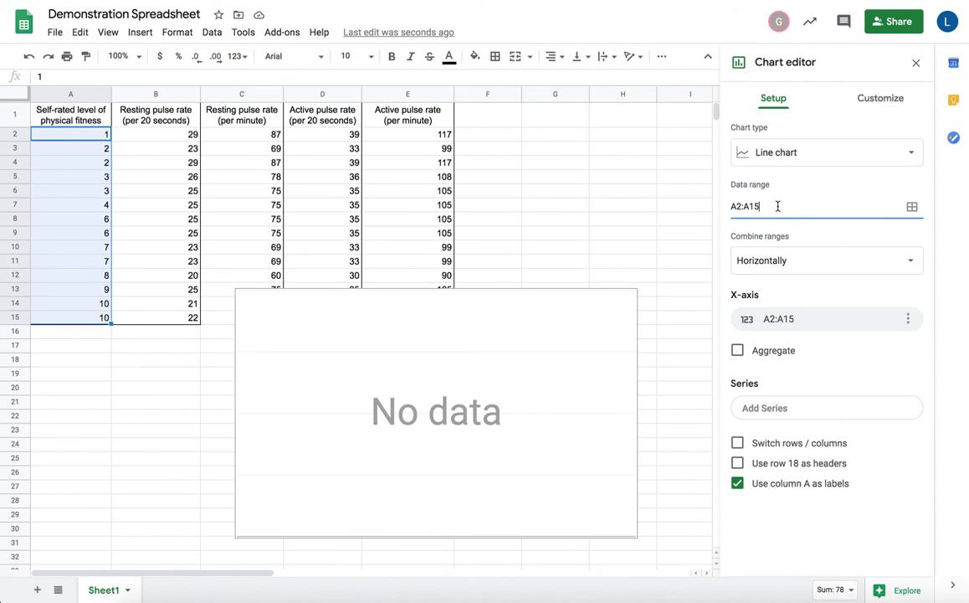
click(777, 206)
click(780, 411)
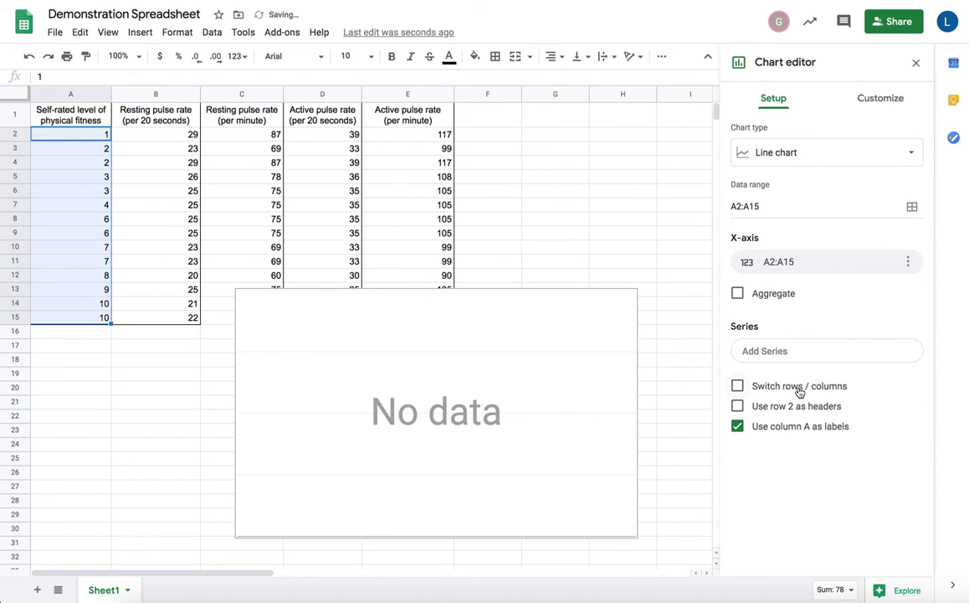
Add the per-minute resting pulse rates in C2:C15 as the chart's series and select the chart.
click(799, 352)
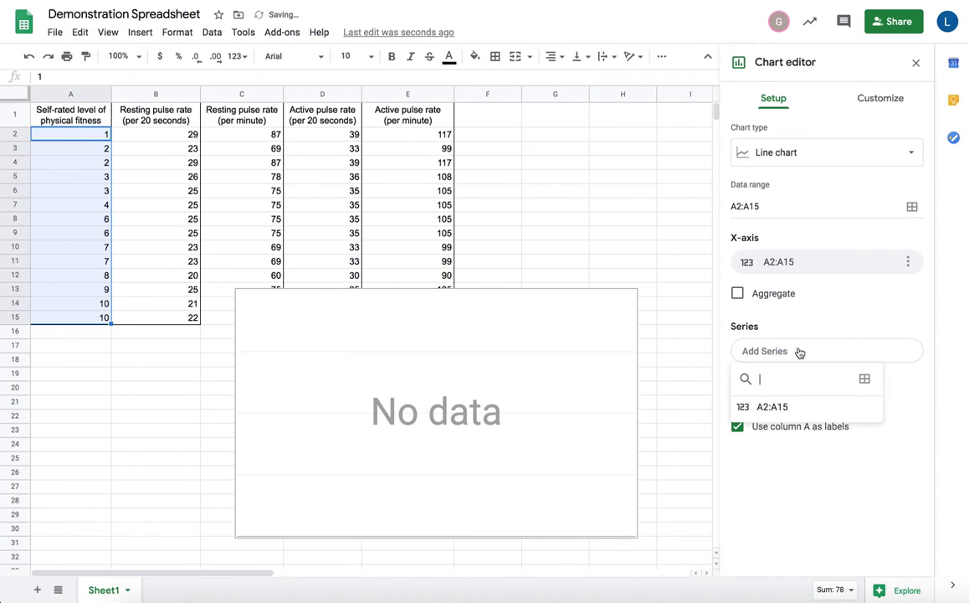
click(865, 381)
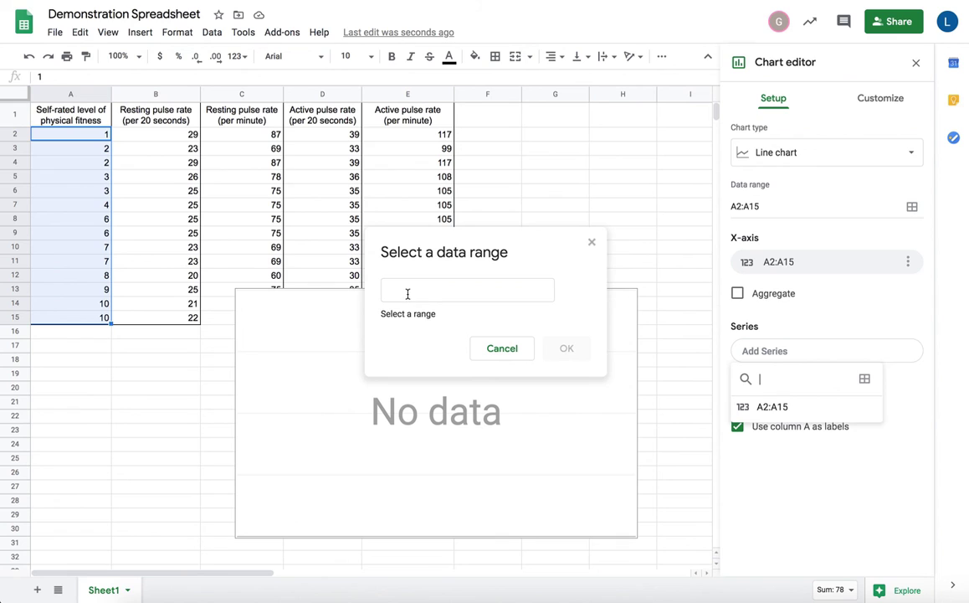
click(408, 294)
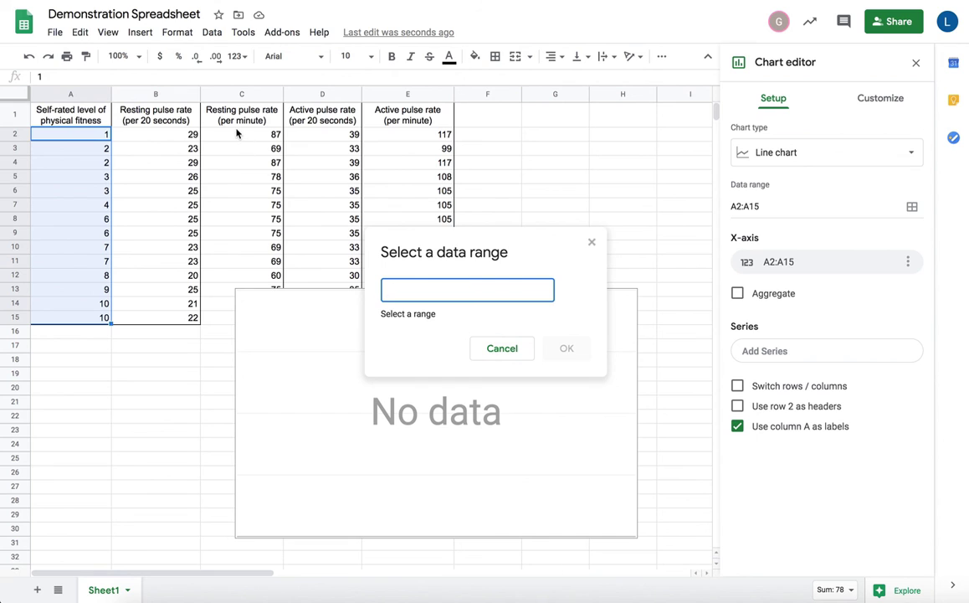
drag(237, 132, 232, 318)
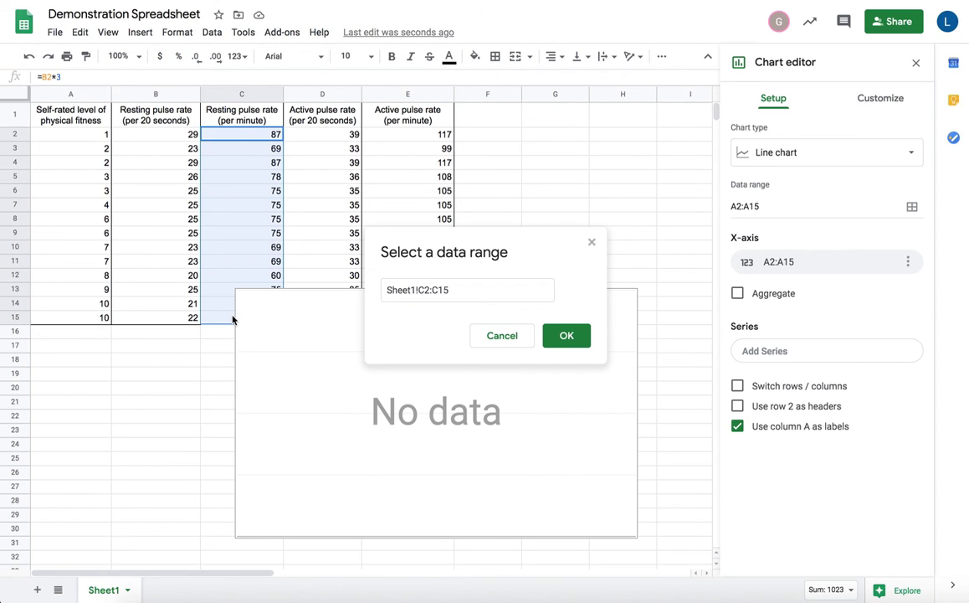
click(569, 339)
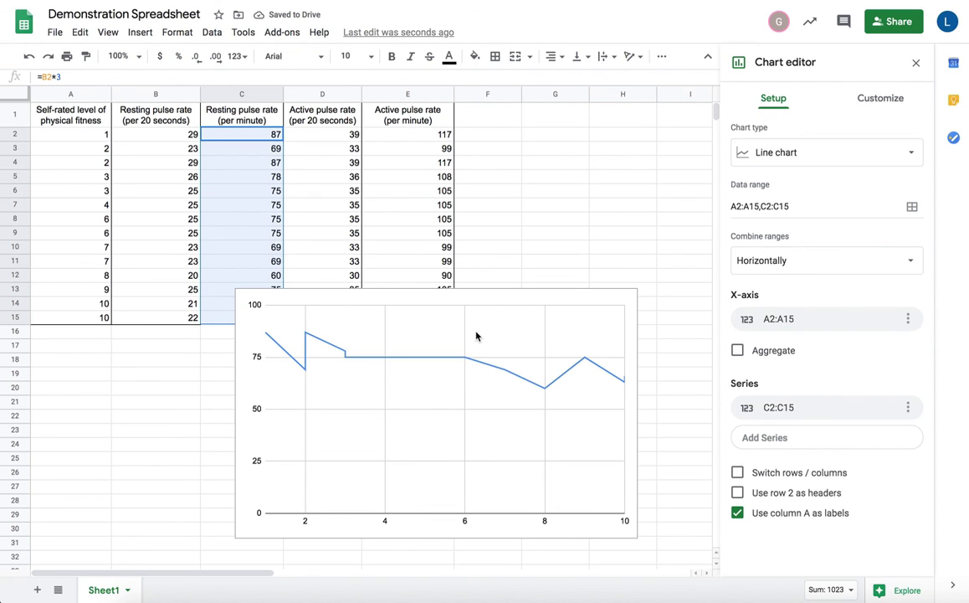
click(539, 303)
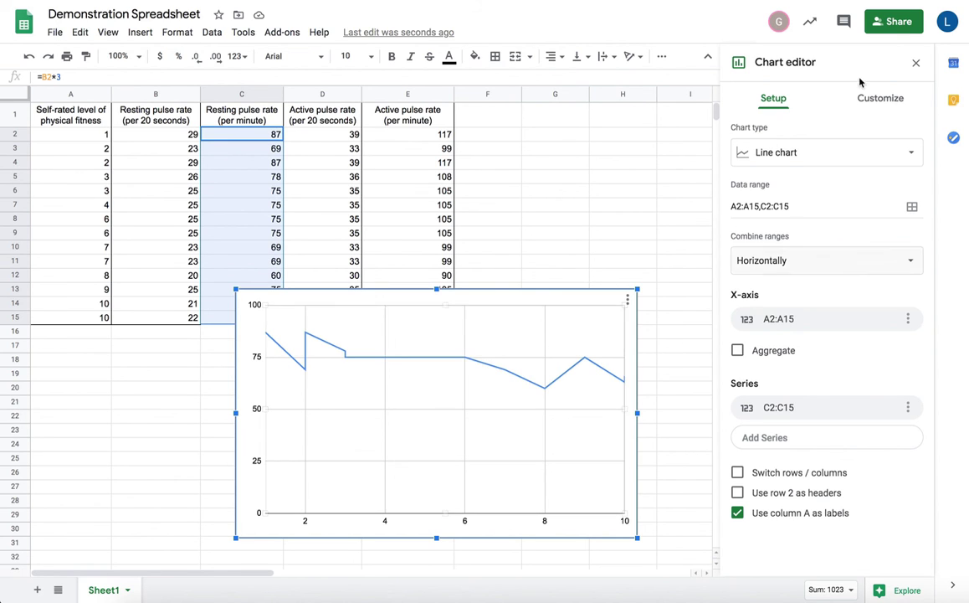
Give the line chart the title "Fitness vs Heart Rate" and center-align that title.
click(875, 106)
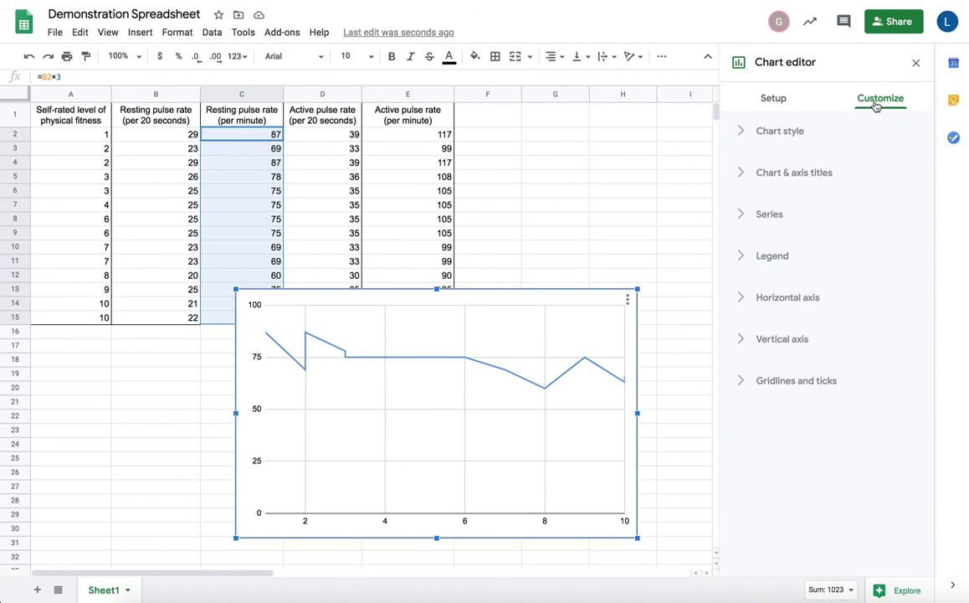
click(761, 176)
click(797, 213)
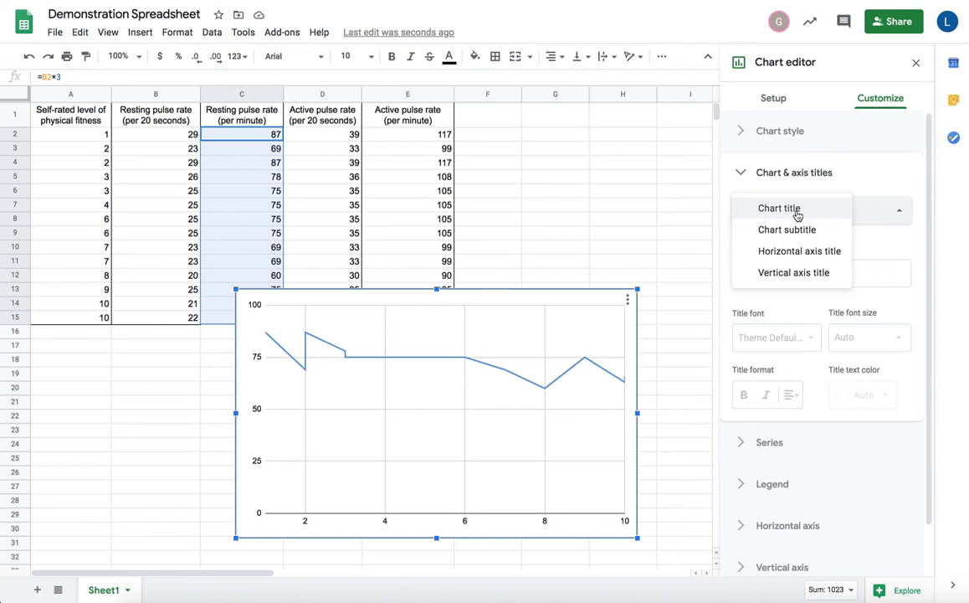
click(796, 212)
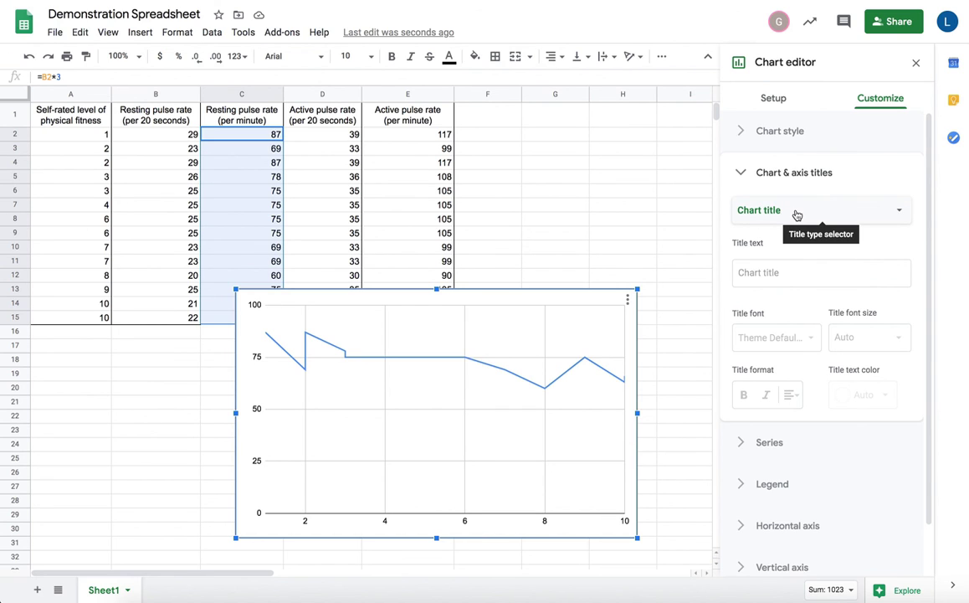
click(789, 274)
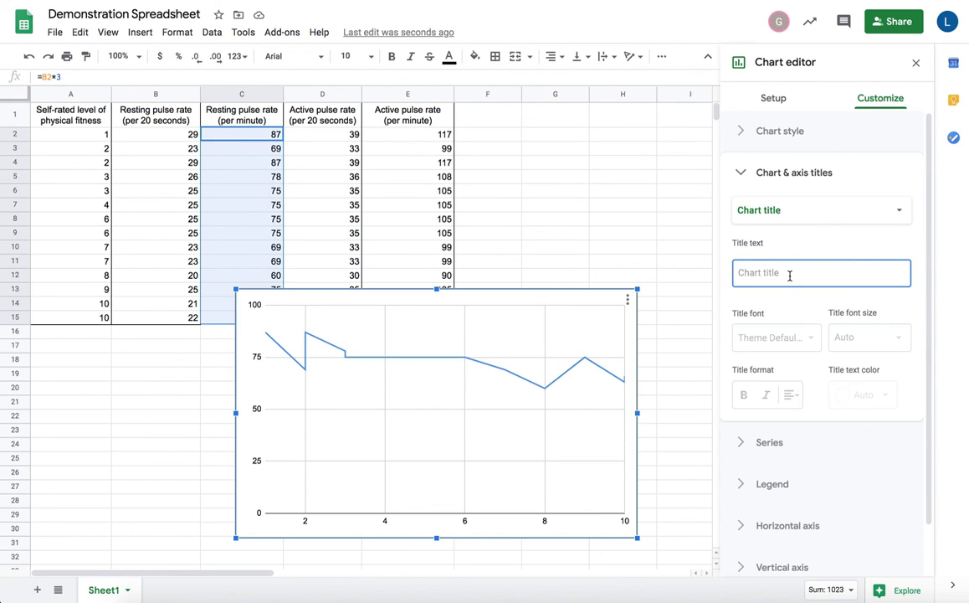
text(Fitness vs.)
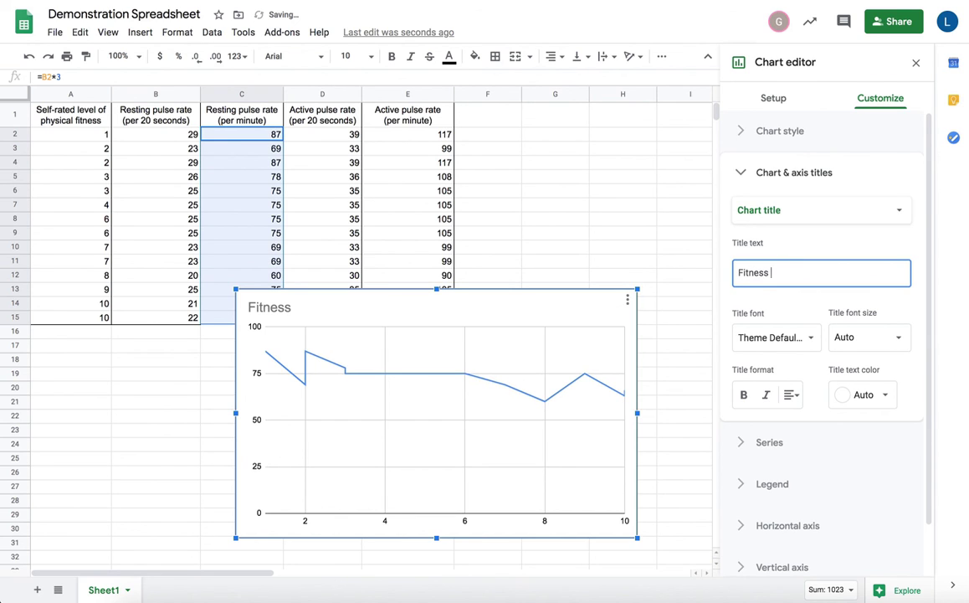
text(Heart Rate)
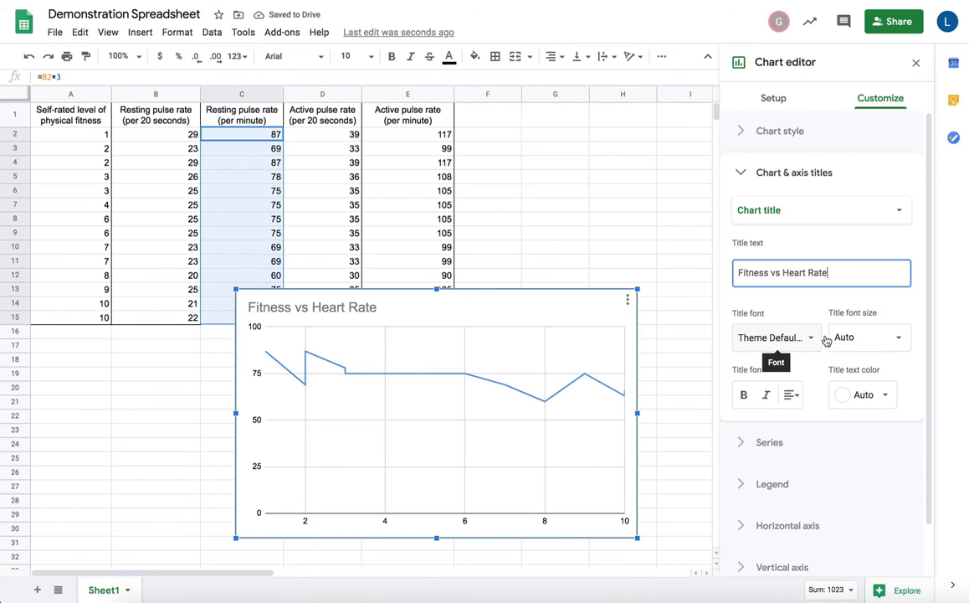
click(791, 396)
click(809, 422)
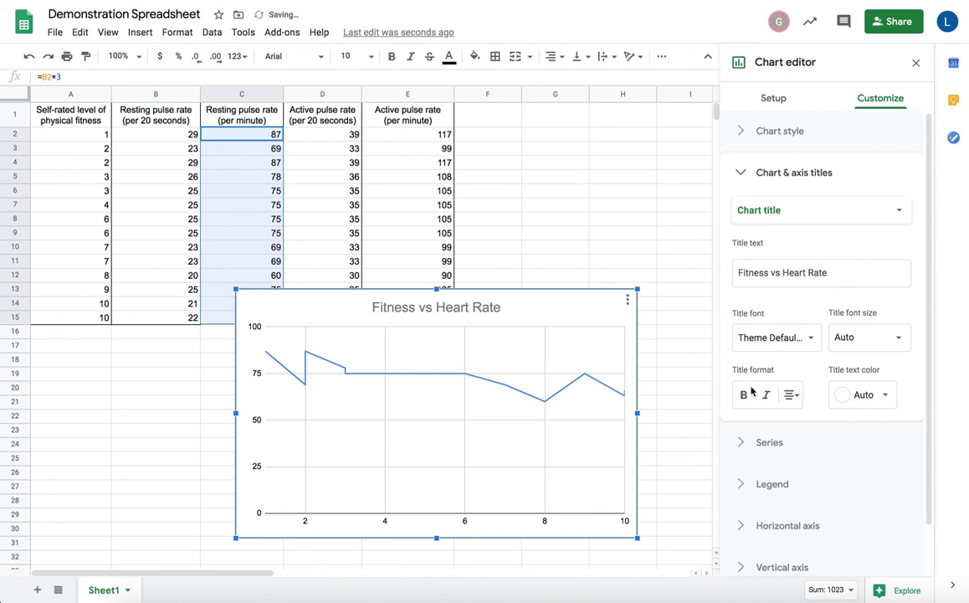
Set the chart's horizontal axis title to "Self-rated Level of Physical Fitness".
click(820, 215)
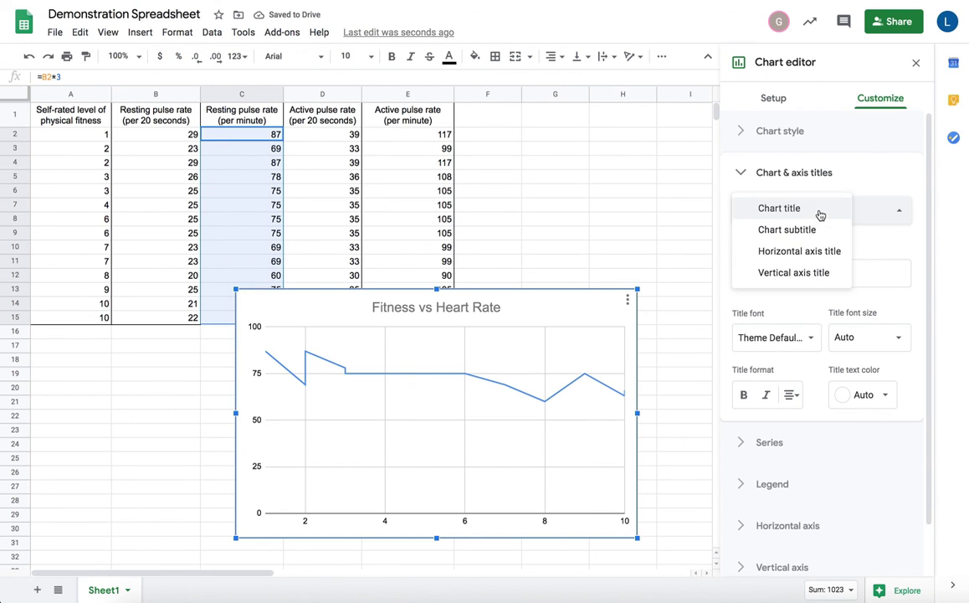
click(793, 252)
click(784, 268)
text(S)
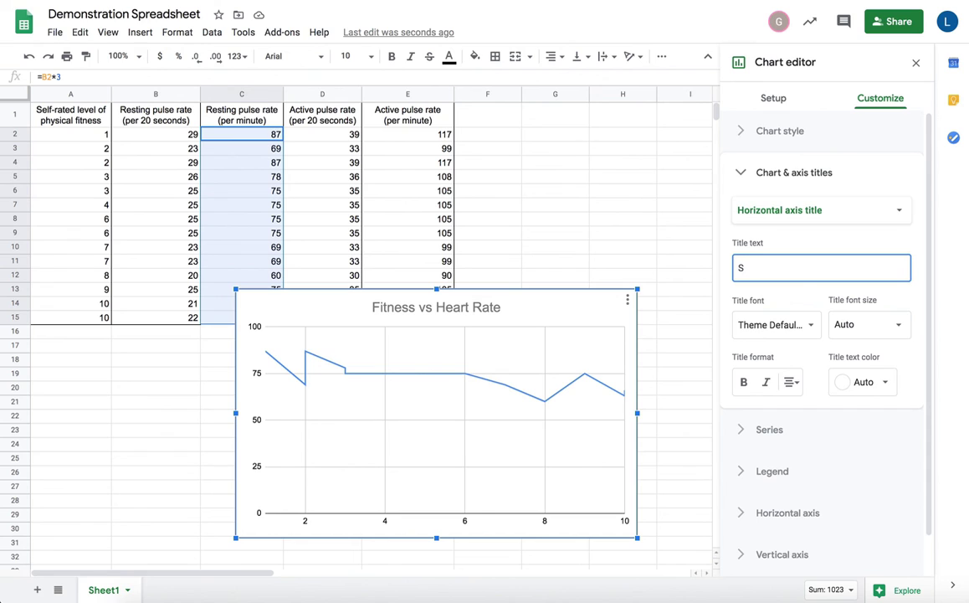
text(elf-rated Level of Physical Fitness)
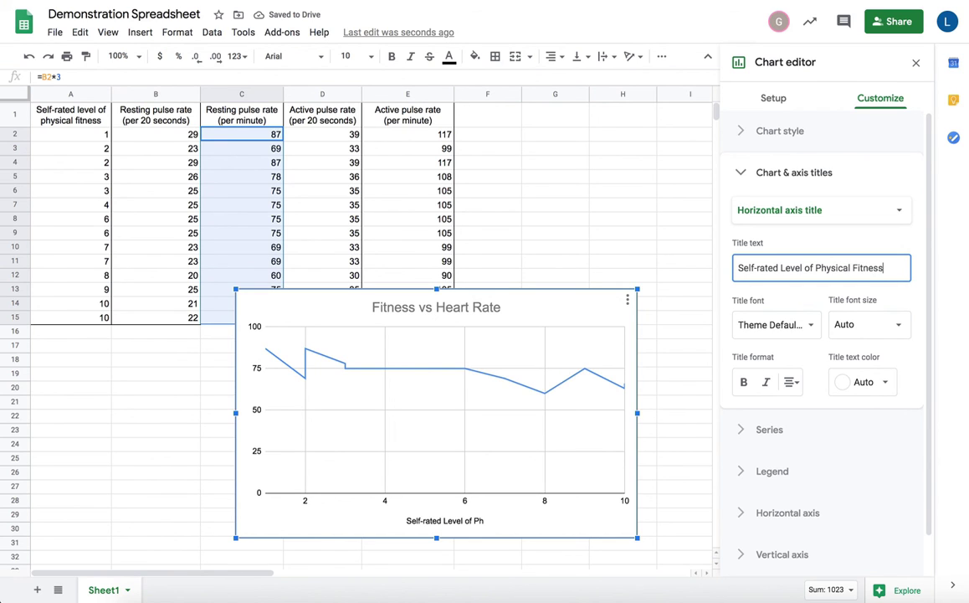
Set the chart's vertical axis title to "Resting Heart Rate".
click(846, 218)
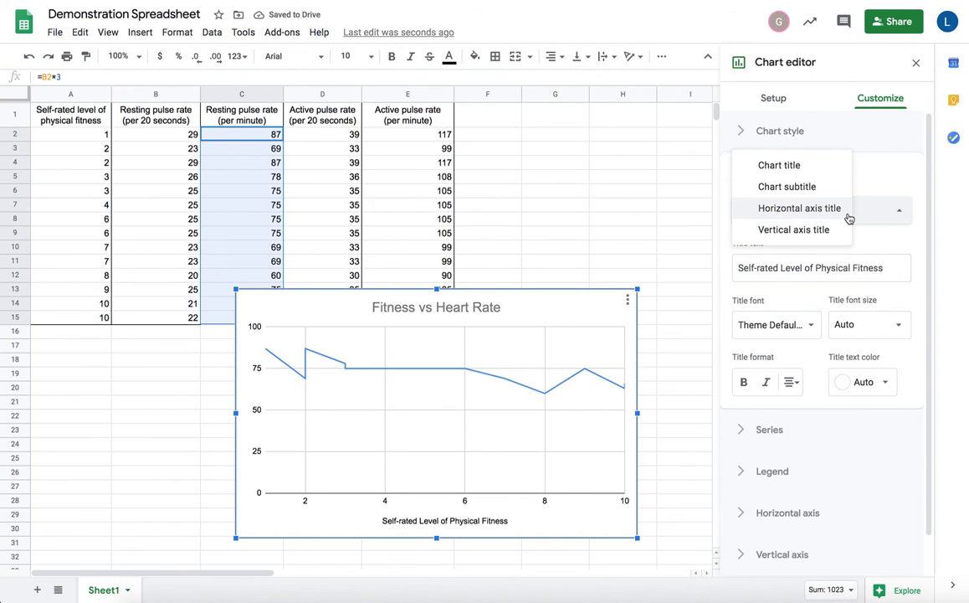
click(835, 228)
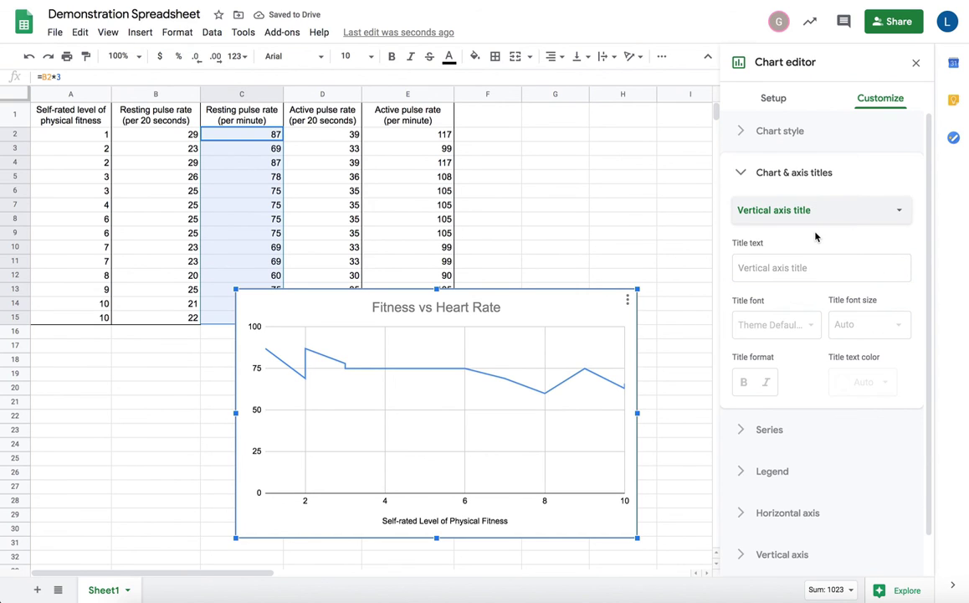
click(778, 267)
text(Resting Heart)
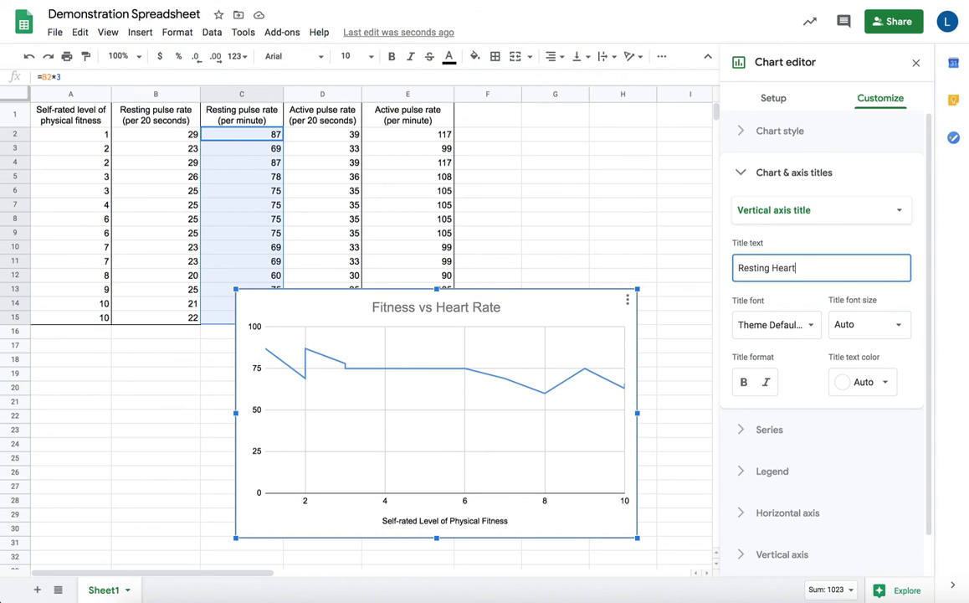
text( rate)
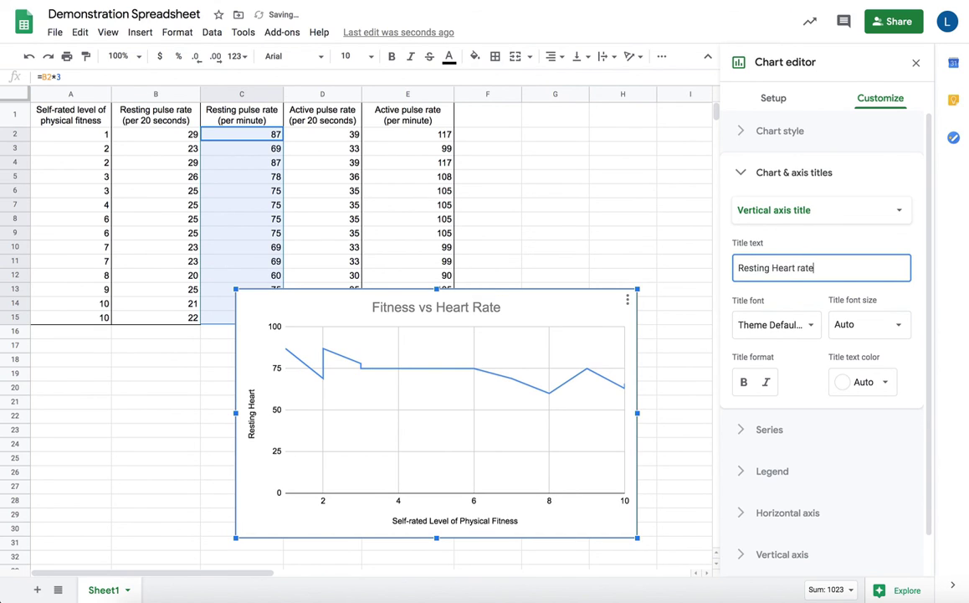
text(Rate)
Close the chart editor and move the chart off the data into the empty columns beside column E, starting around row 4.
click(706, 319)
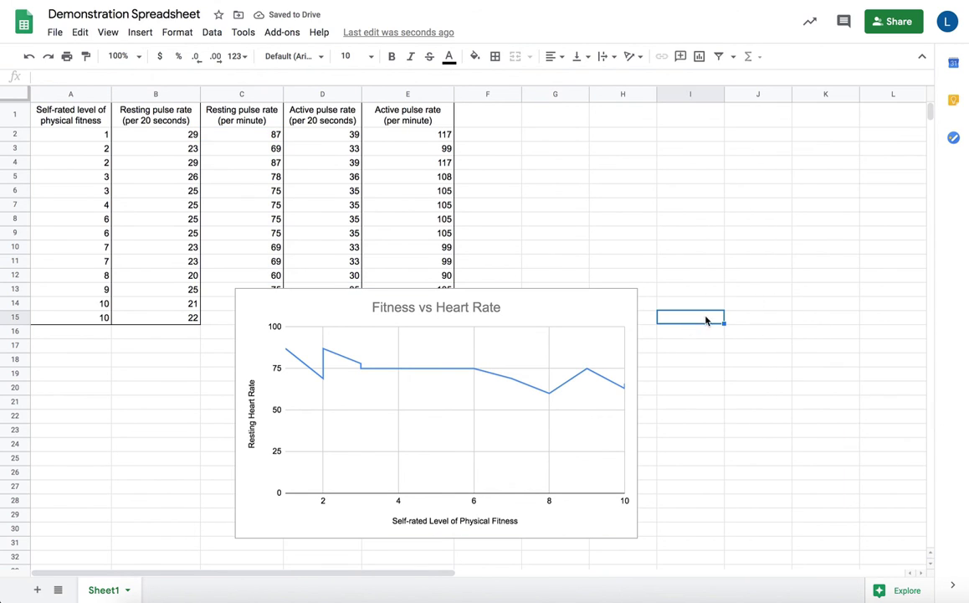
click(550, 315)
drag(549, 316, 794, 177)
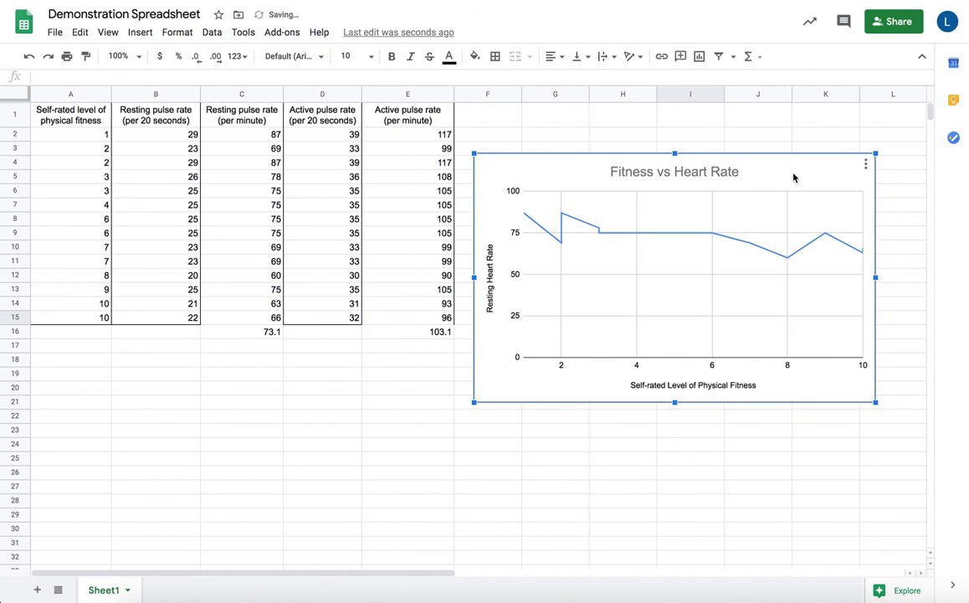